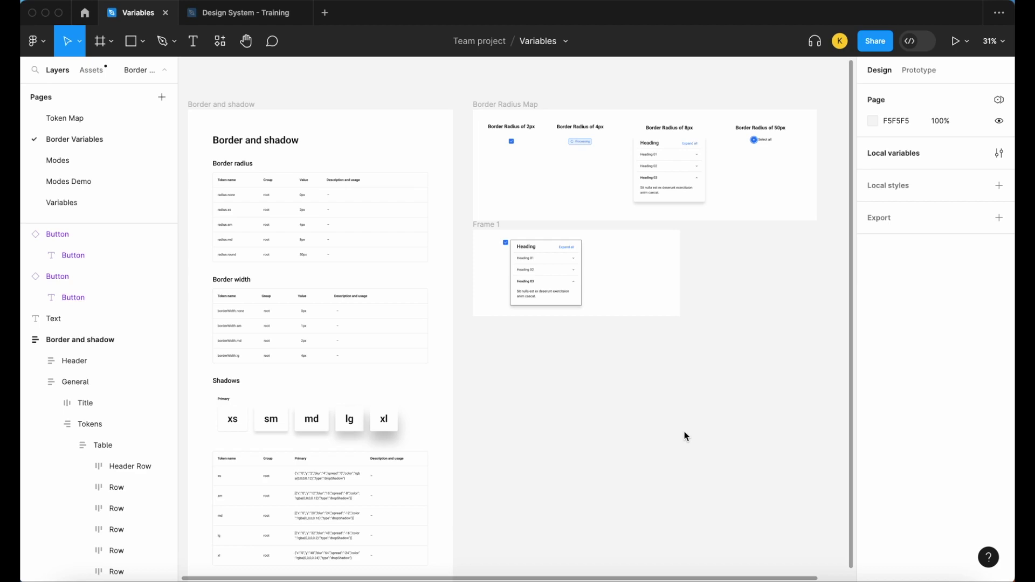
Step: Open the local variables table listing radius-none through radius-round (0, 2, 4, 8, 50)
scroll(358, 226, "up", 5)
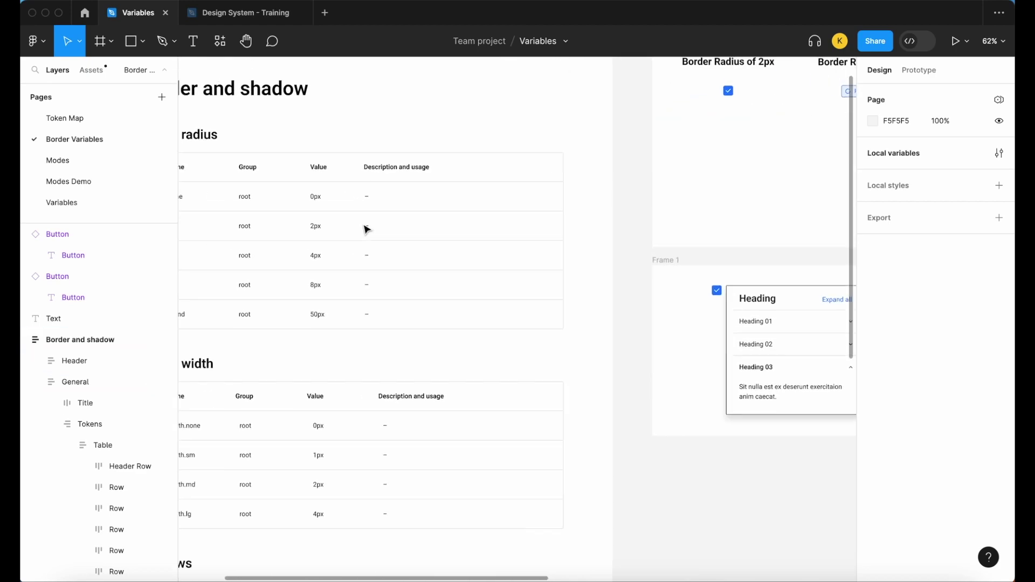
scroll(410, 236, "up", 4)
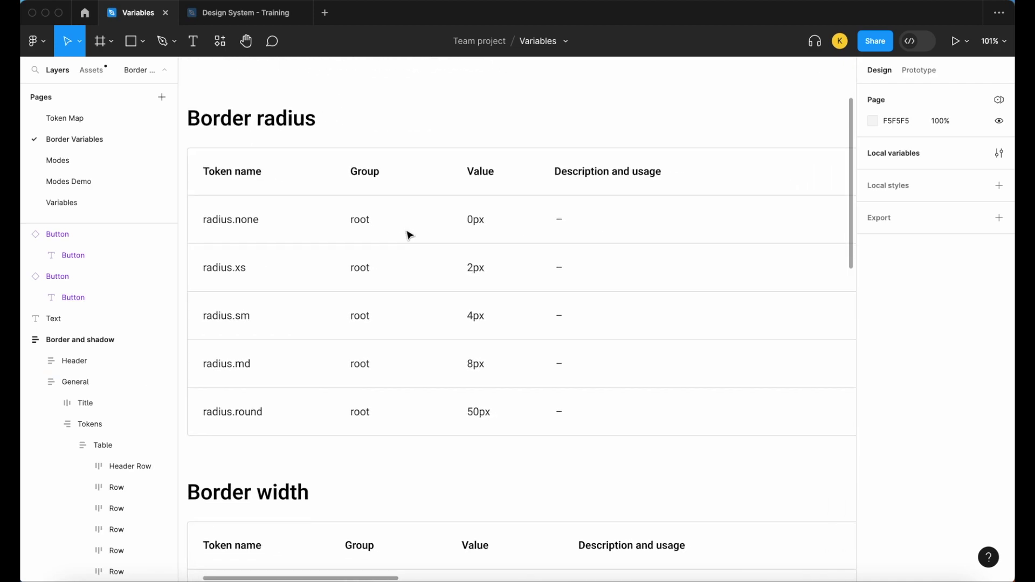
scroll(409, 235, "down", 5)
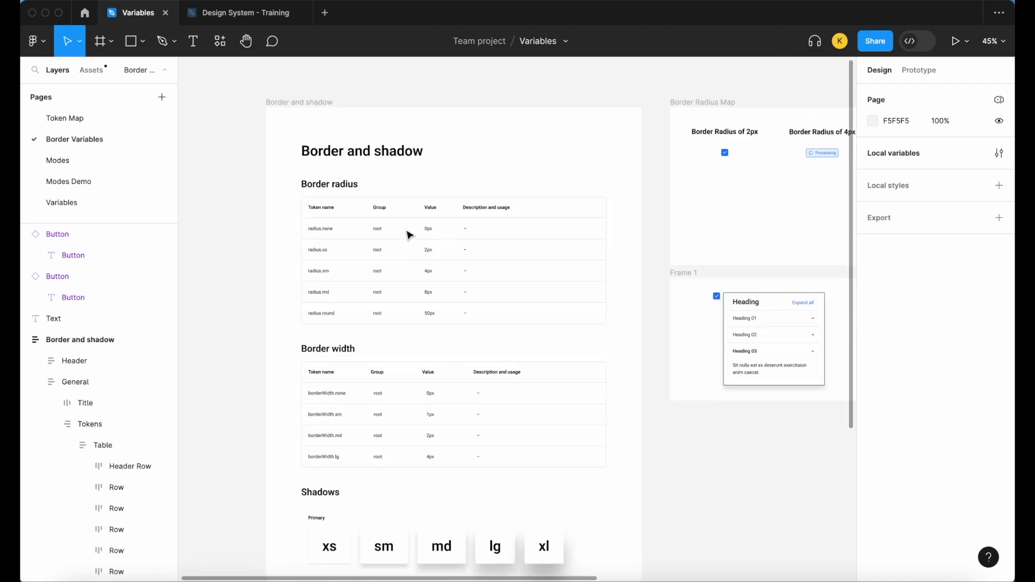
scroll(409, 235, "down", 5)
scroll(458, 220, "up", 2)
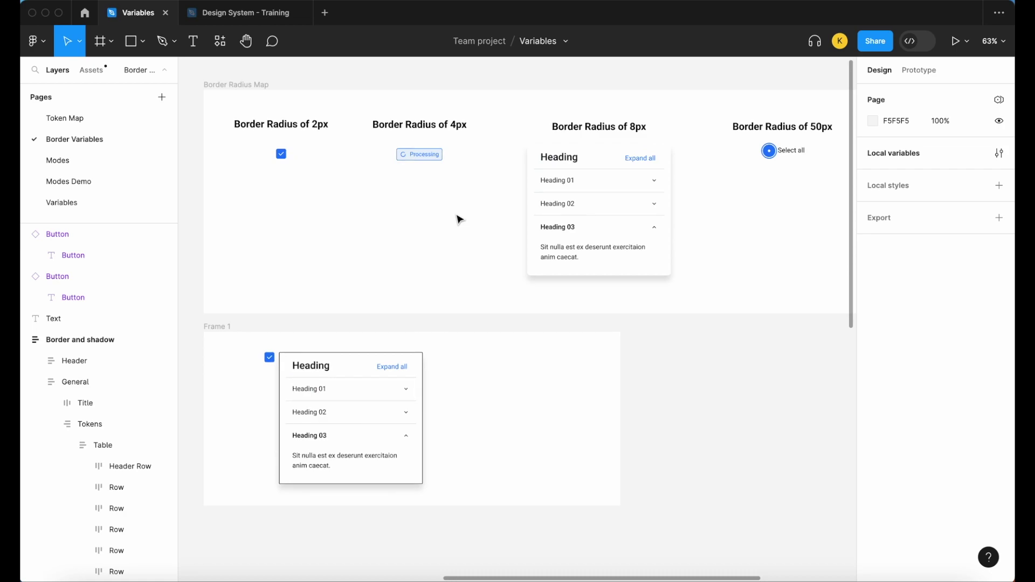
scroll(458, 219, "down", 3)
scroll(540, 224, "right", 5)
scroll(652, 229, "up", 4)
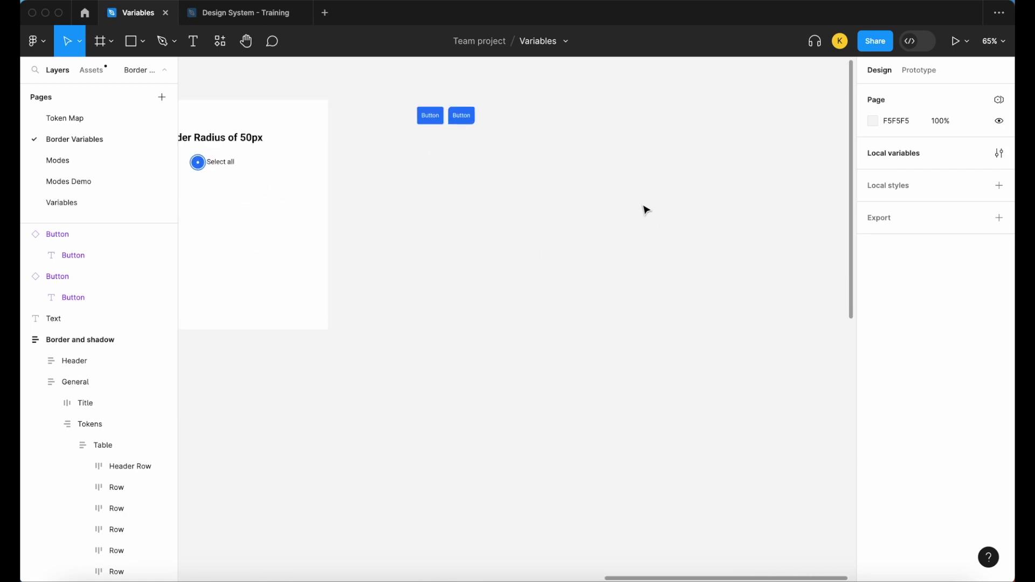
left_click(999, 153)
scroll(531, 127, "up", 5)
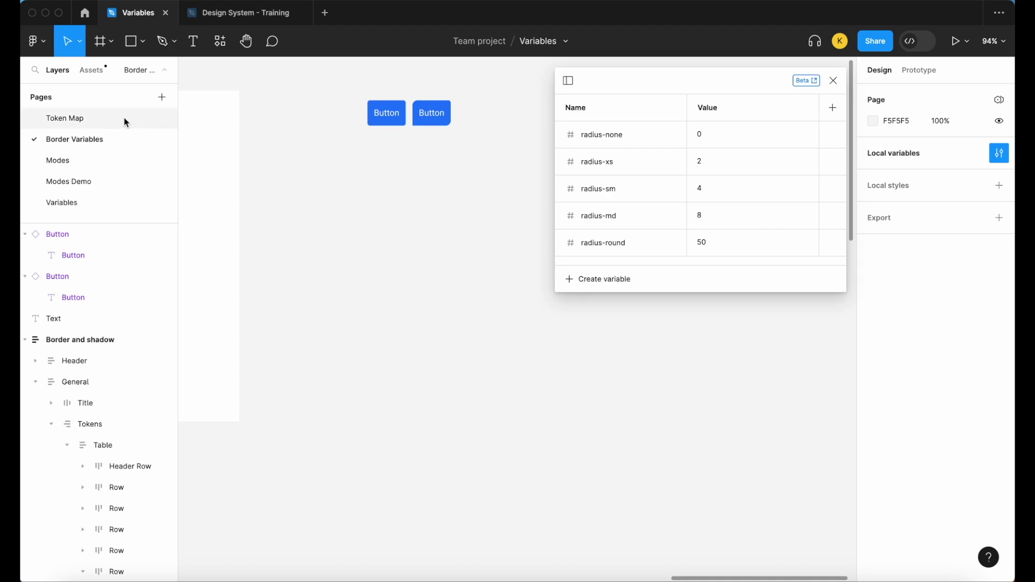
Step: Switch to the Token Map page, close the variables table and zoom out to all five boards
left_click(109, 116)
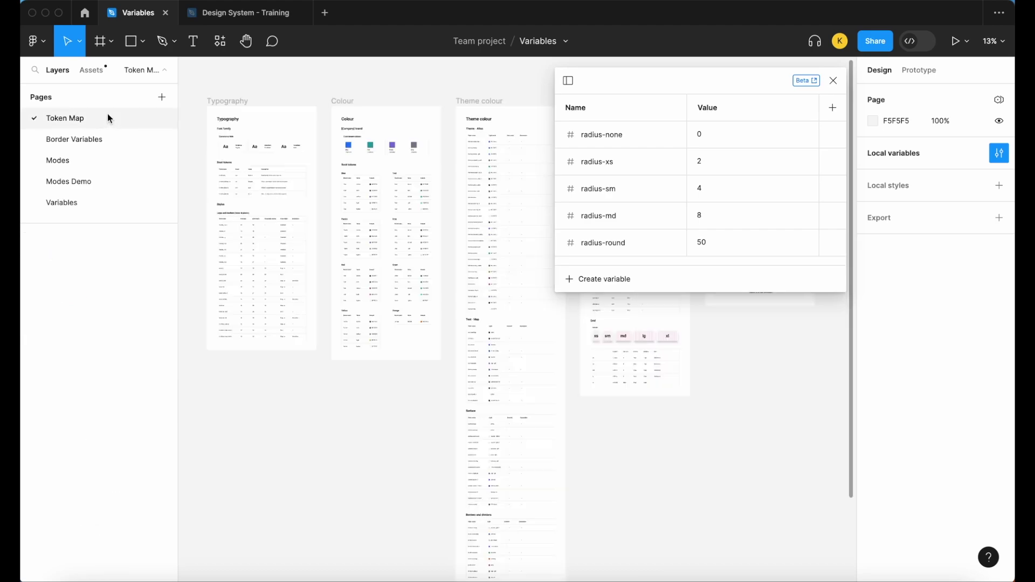
left_click(834, 81)
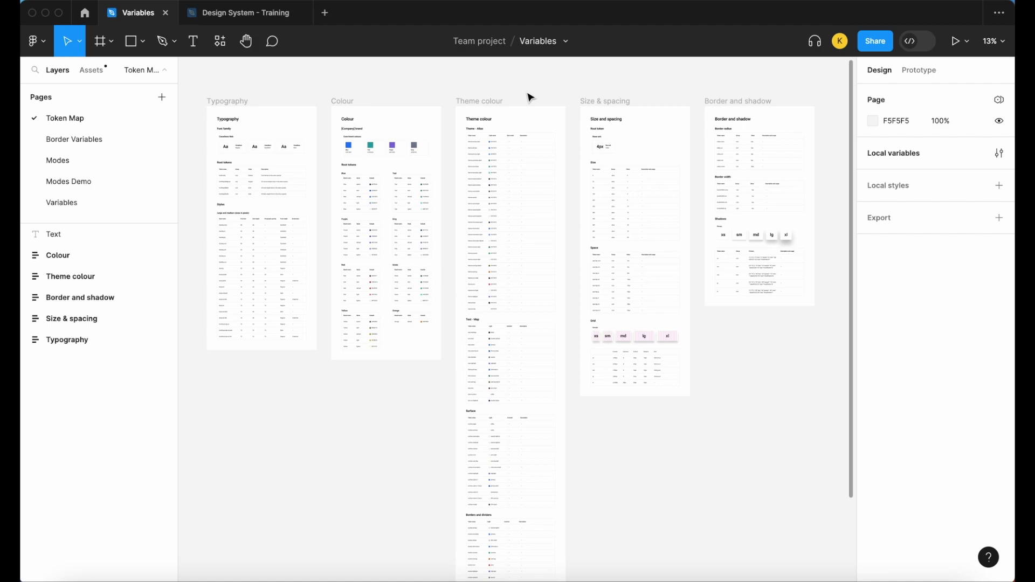
key("minus")
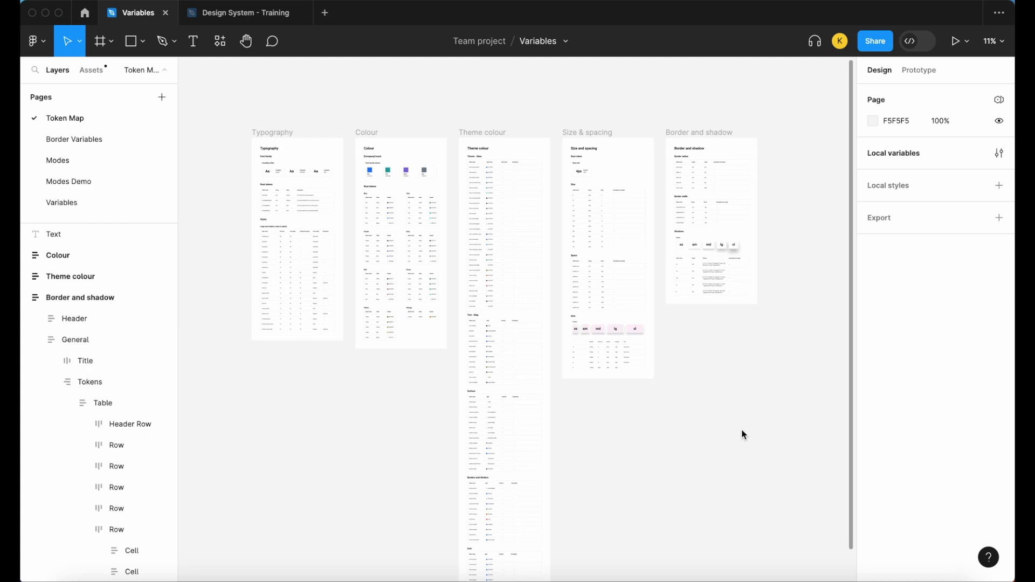
Step: Zoom into the Border radius token table, then return to the Border Variables page
scroll(778, 155, "up", 10)
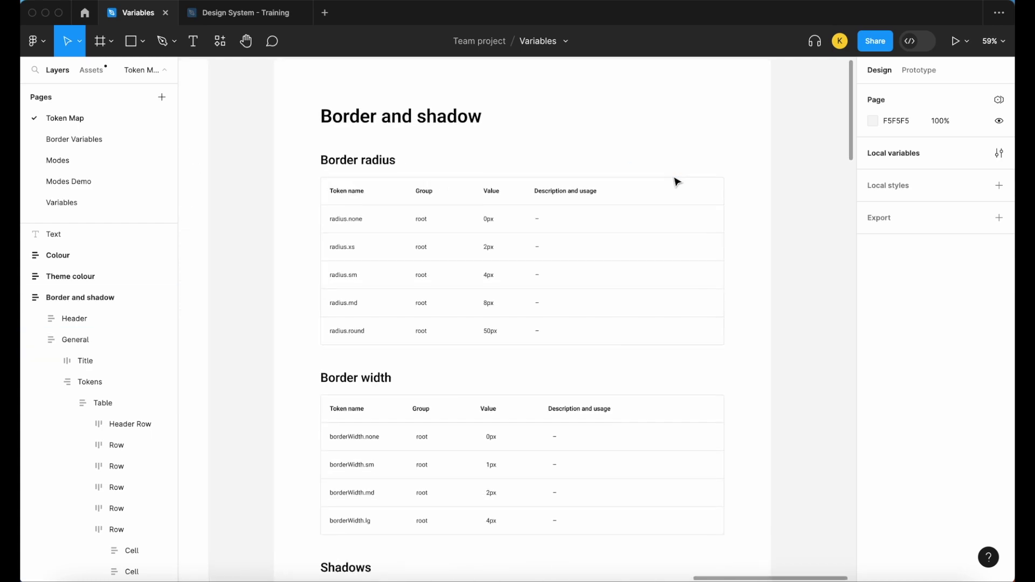
scroll(569, 296, "up", 5)
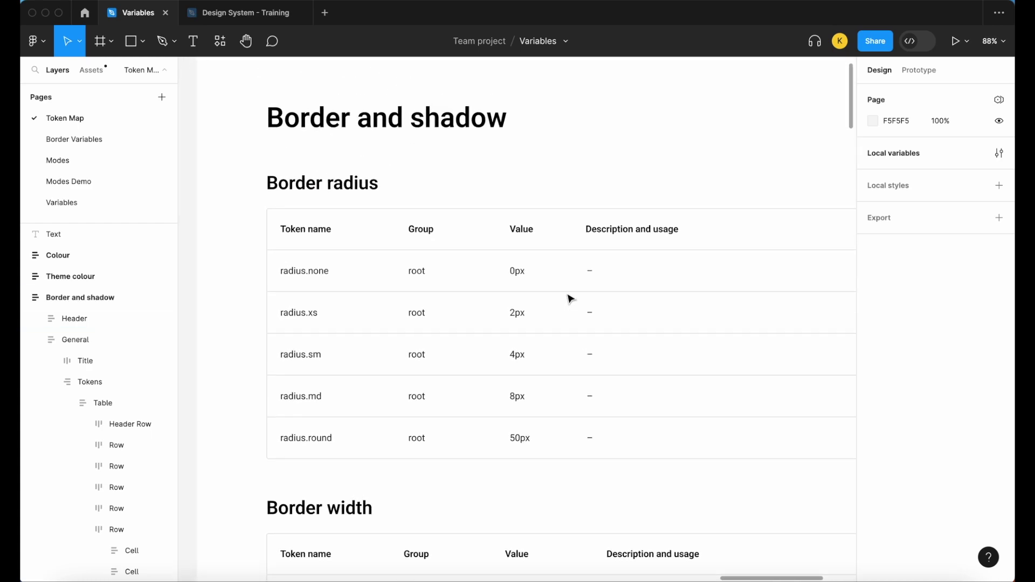
scroll(512, 292, "up", 2)
scroll(511, 293, "right", 1)
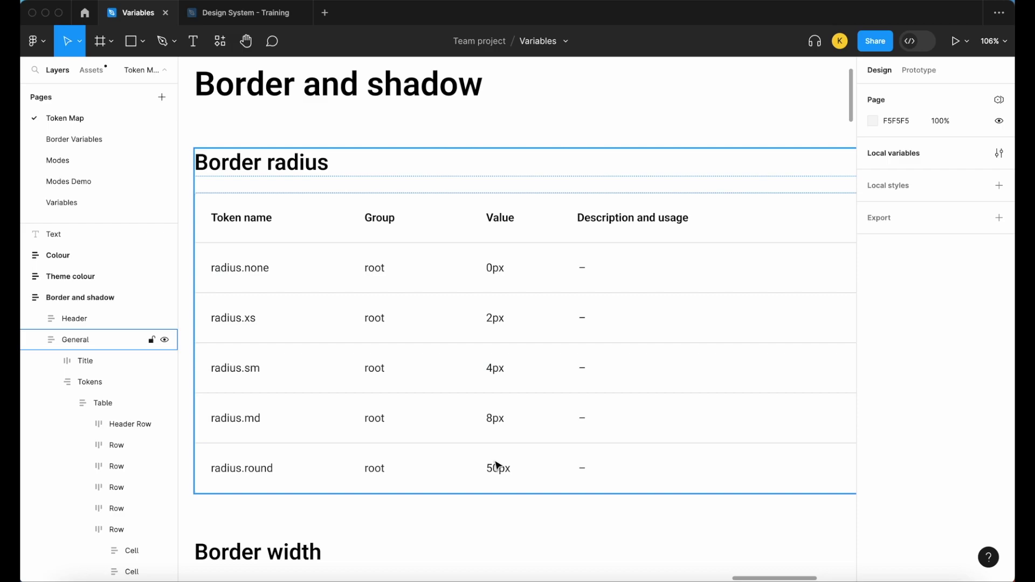
left_click(120, 144)
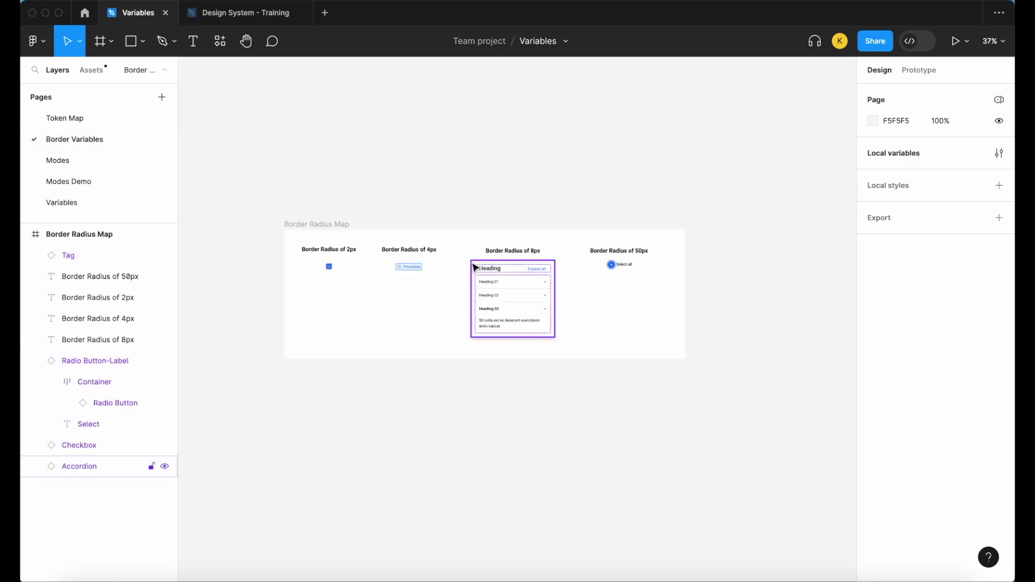
scroll(407, 268, "up", 5, "ctrl")
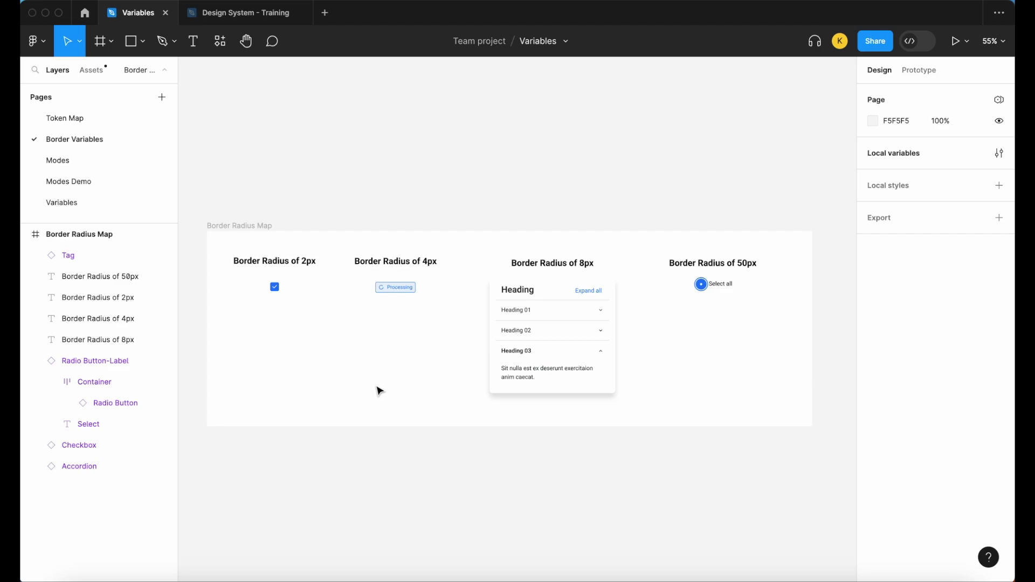
scroll(285, 333, "up", 5, "ctrl")
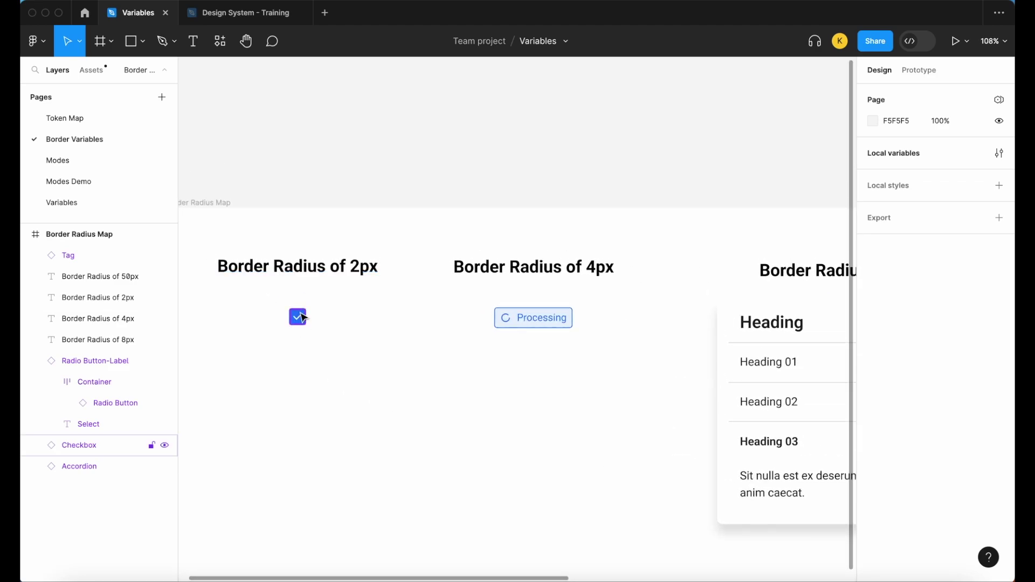
scroll(304, 321, "up", 5, "ctrl")
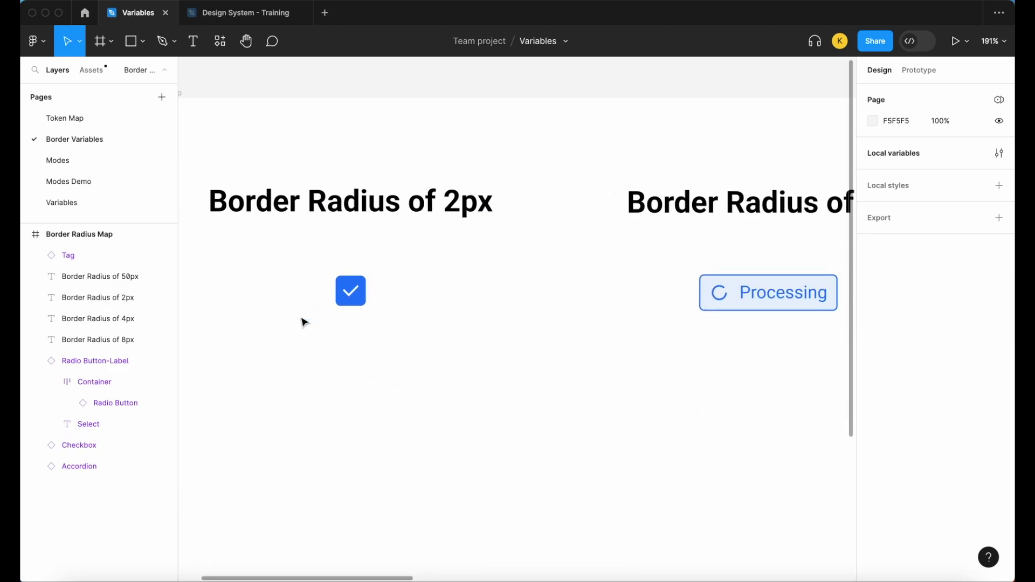
scroll(351, 303, "right", 6)
scroll(476, 312, "up", 1)
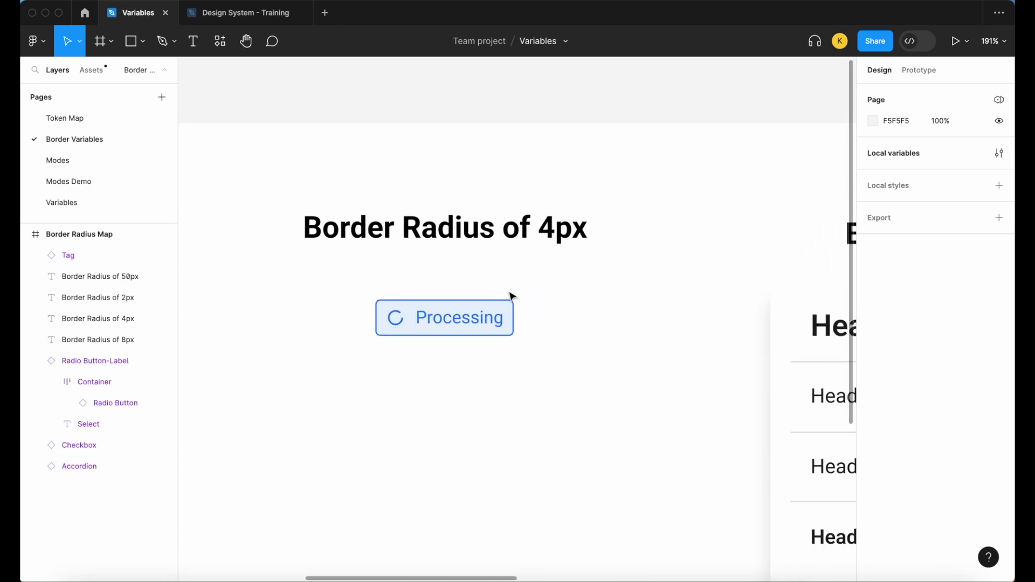
scroll(512, 296, "right", 10)
scroll(515, 289, "left", 4)
scroll(523, 286, "down", 3)
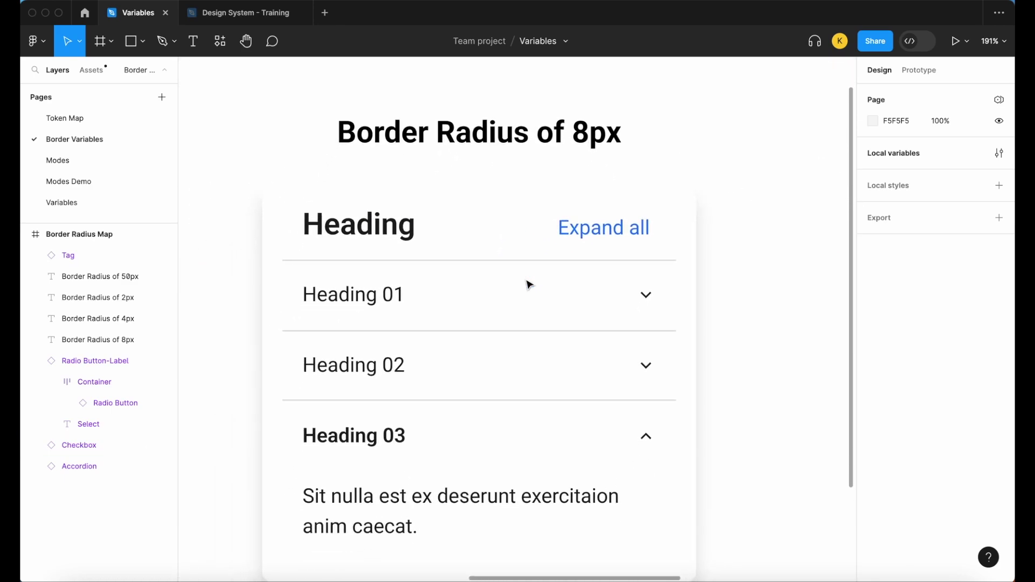
scroll(529, 284, "down", 2, "ctrl")
scroll(675, 301, "right", 8)
scroll(674, 300, "right", 2)
scroll(675, 300, "up", 1)
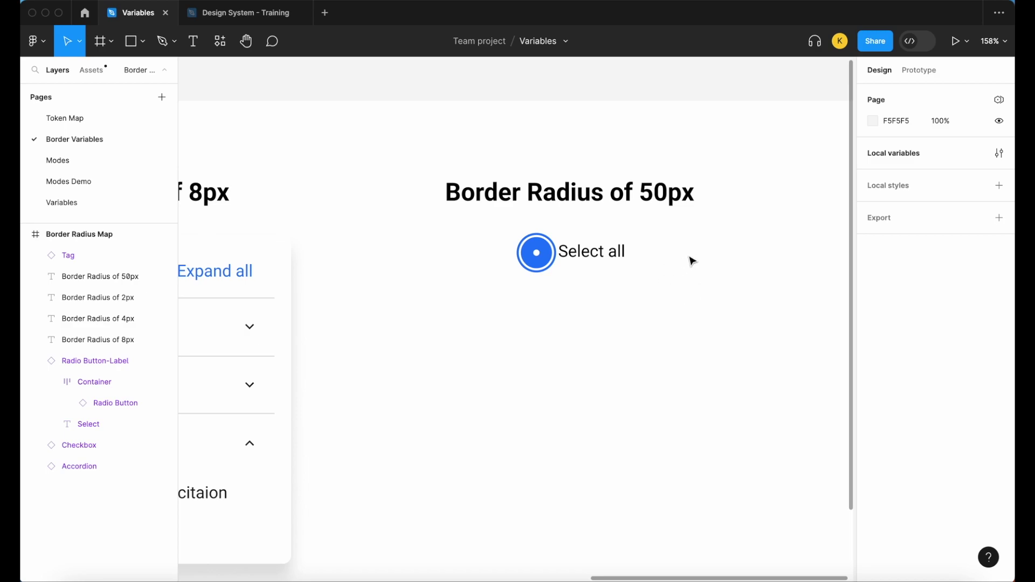
scroll(682, 287, "down", 1, "ctrl")
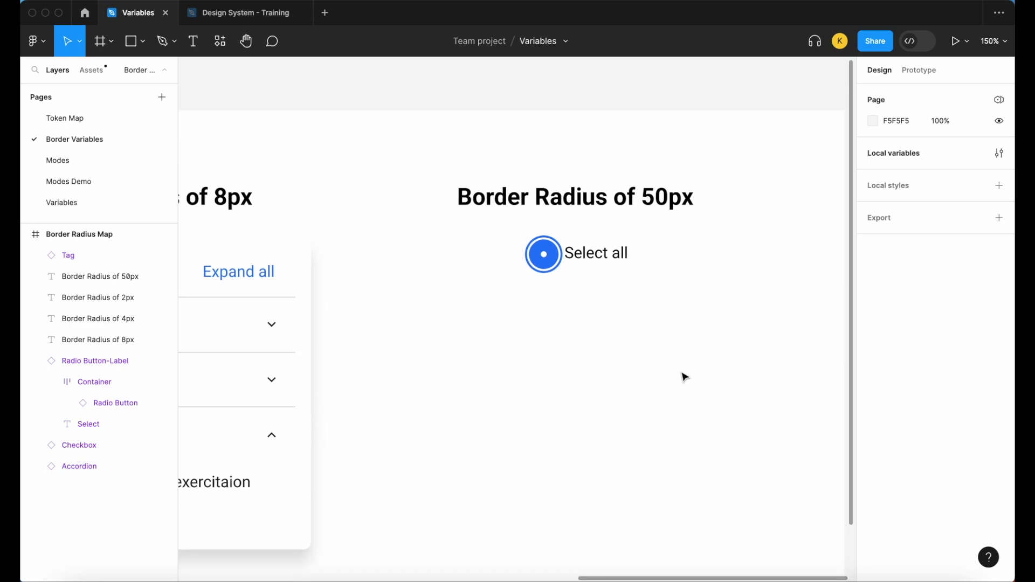
scroll(685, 378, "down", 3, "ctrl")
scroll(685, 378, "down", 2, "ctrl")
scroll(685, 378, "down", 1)
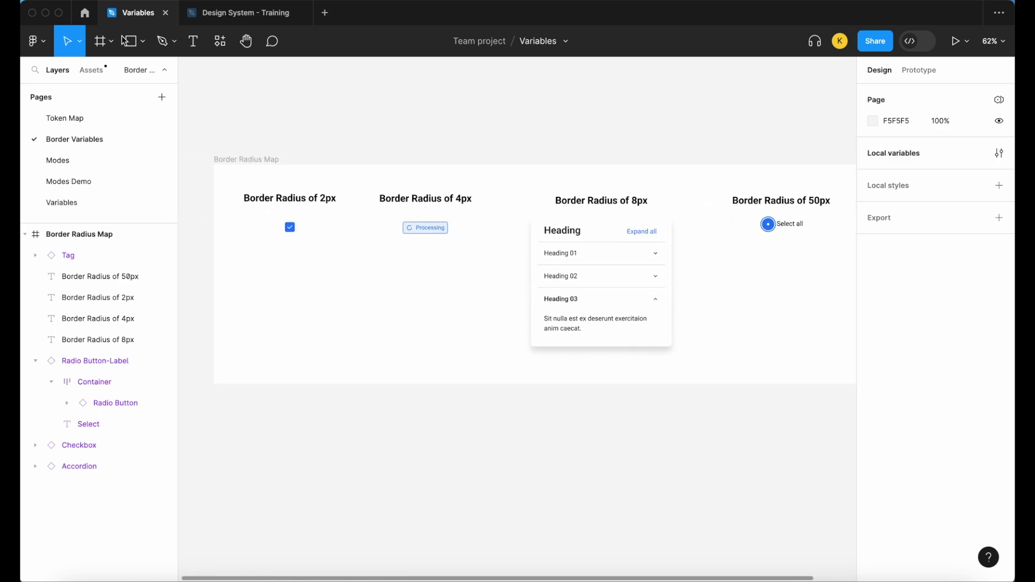
key("f")
Step: Draw Frame 1 below the Border Radius Map and place a copy of the 2px checkbox inside it
left_click_drag(214, 402, 620, 571)
scroll(658, 496, "down", 2)
scroll(658, 497, "left", 2)
left_click(721, 442)
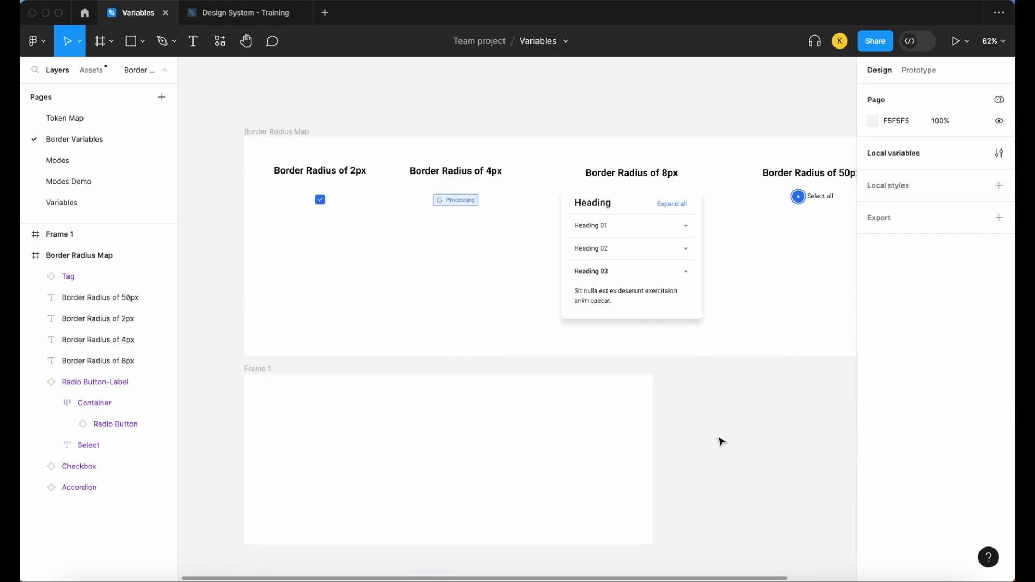
left_click(320, 199)
key("ctrl+d")
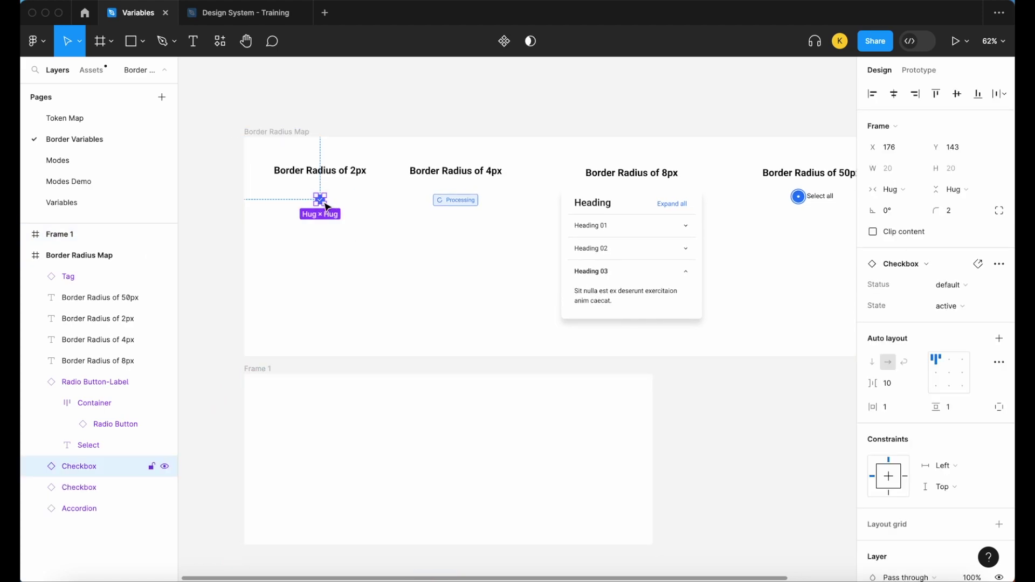
left_click_drag(326, 207, 305, 412)
Step: Duplicate the Accordion into Frame 1 and give it a 1px black inside stroke
left_click(646, 247)
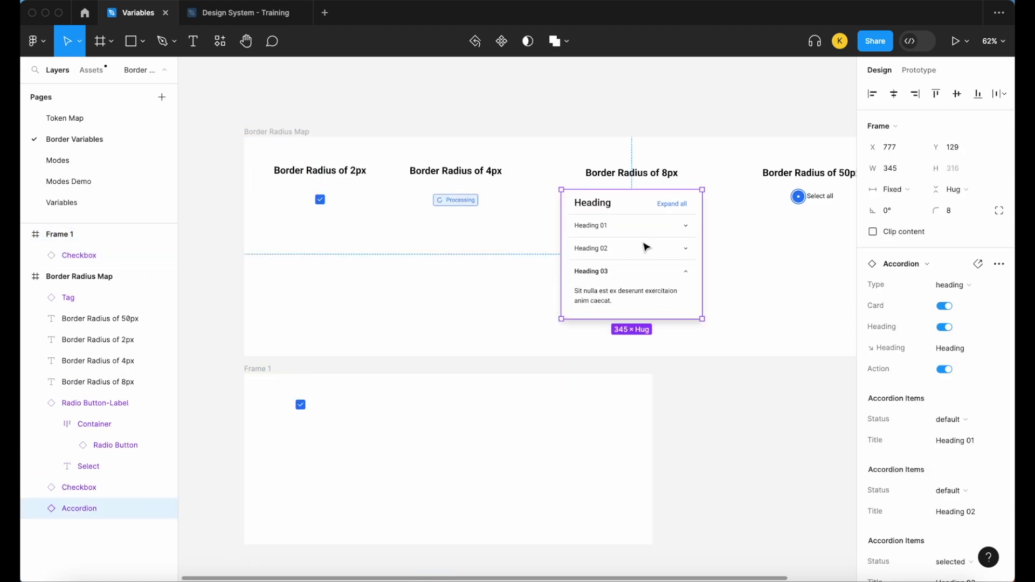
key("ctrl+d")
left_click_drag(647, 247, 415, 456)
scroll(416, 457, "up", 3)
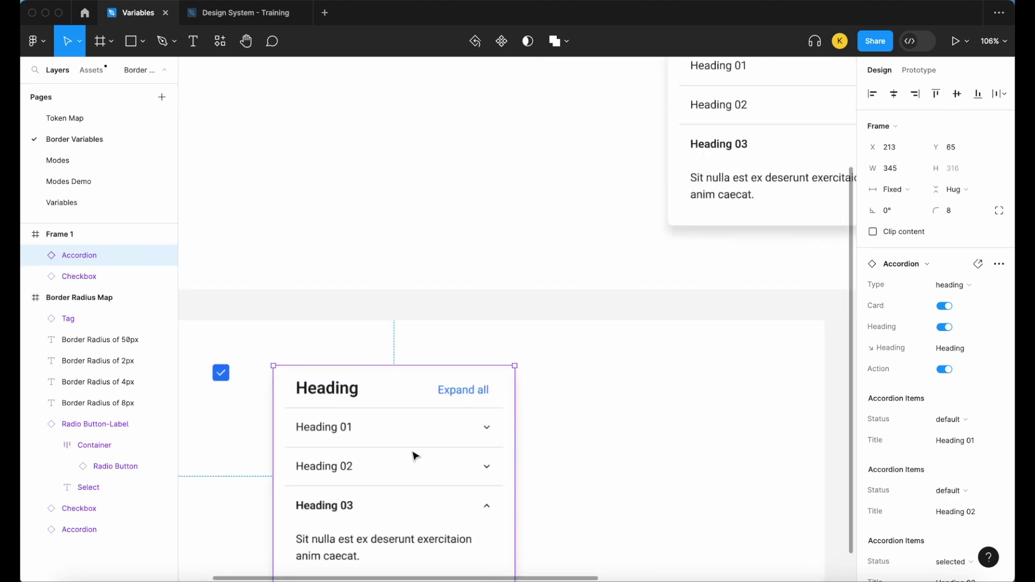
scroll(417, 442, "down", 3)
scroll(417, 442, "left", 2)
scroll(917, 419, "down", 8)
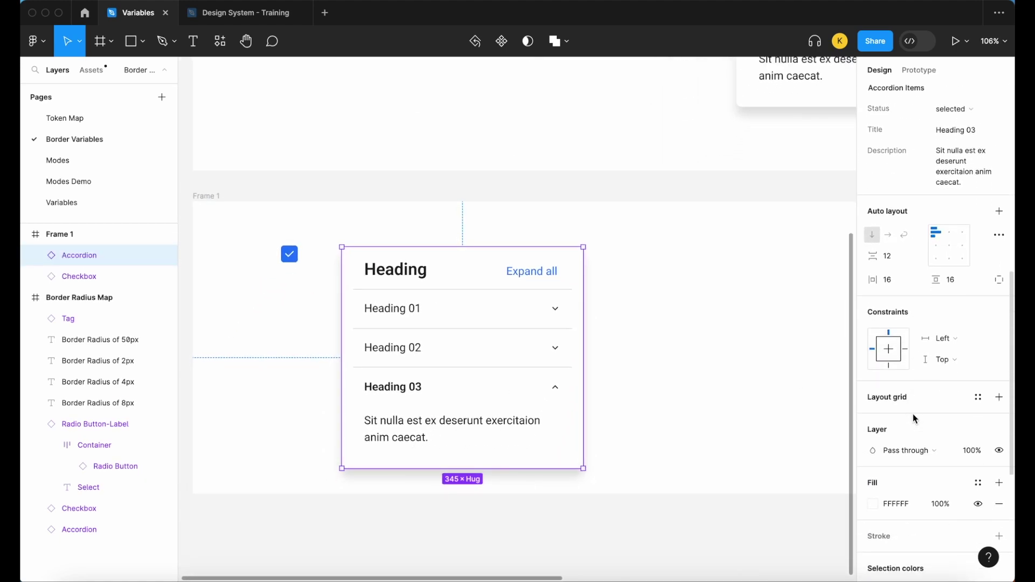
scroll(979, 482, "down", 3)
left_click(999, 476)
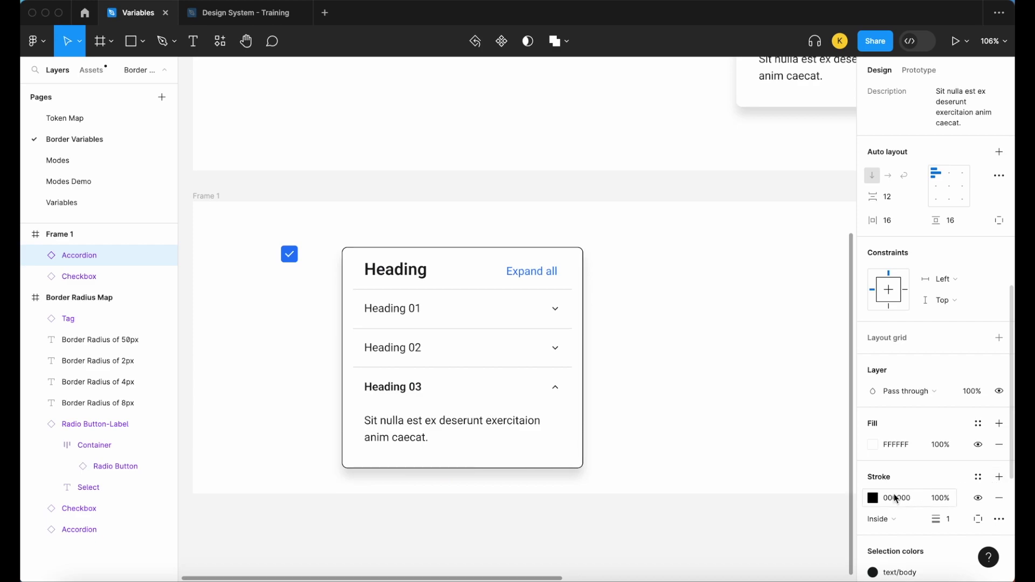
Step: Move the checkbox copy up beside the Accordion's top edge
scroll(404, 270, "up", 5)
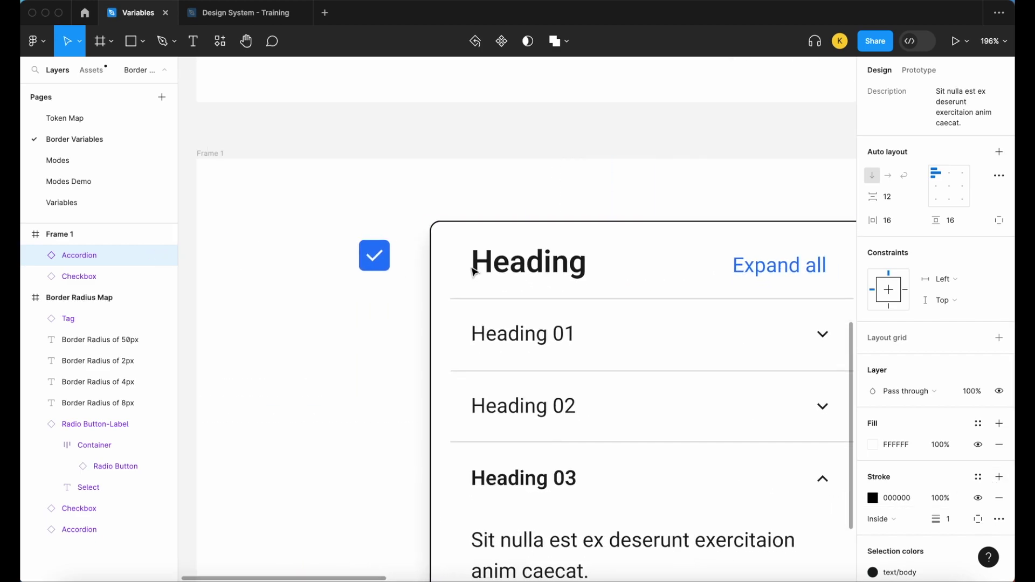
left_click_drag(375, 255, 401, 237)
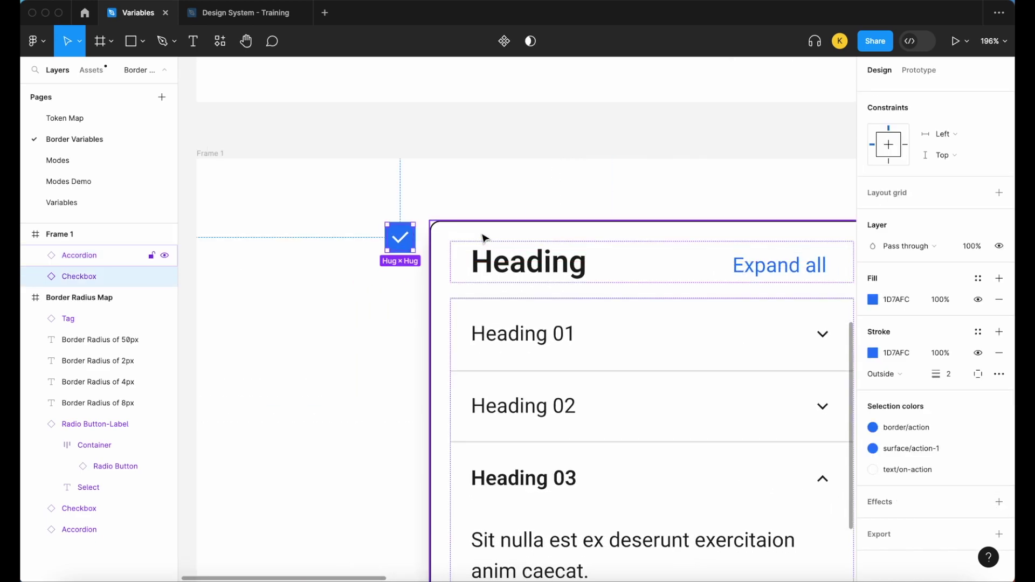
scroll(485, 237, "up", 10)
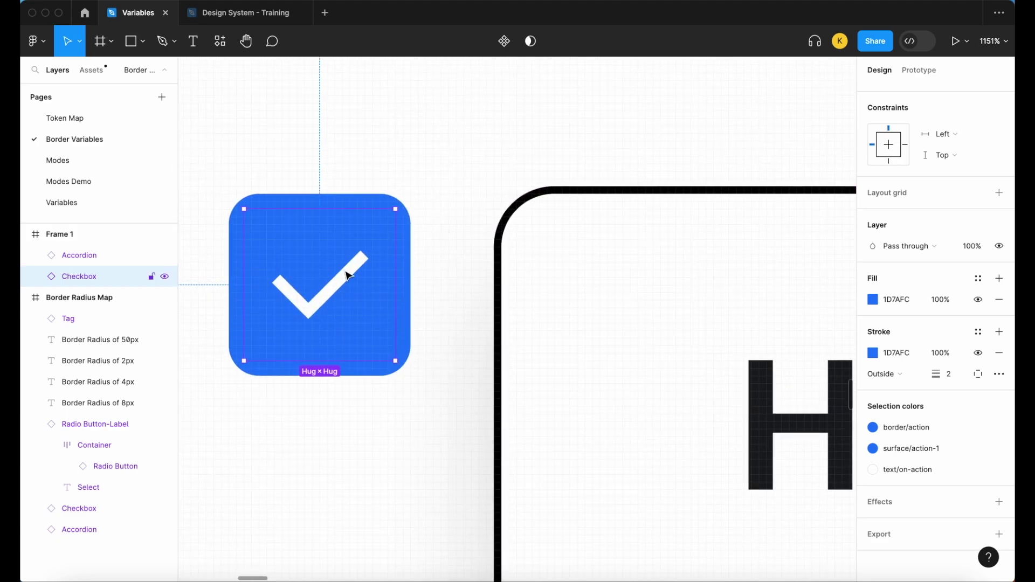
scroll(939, 275, "up", 2)
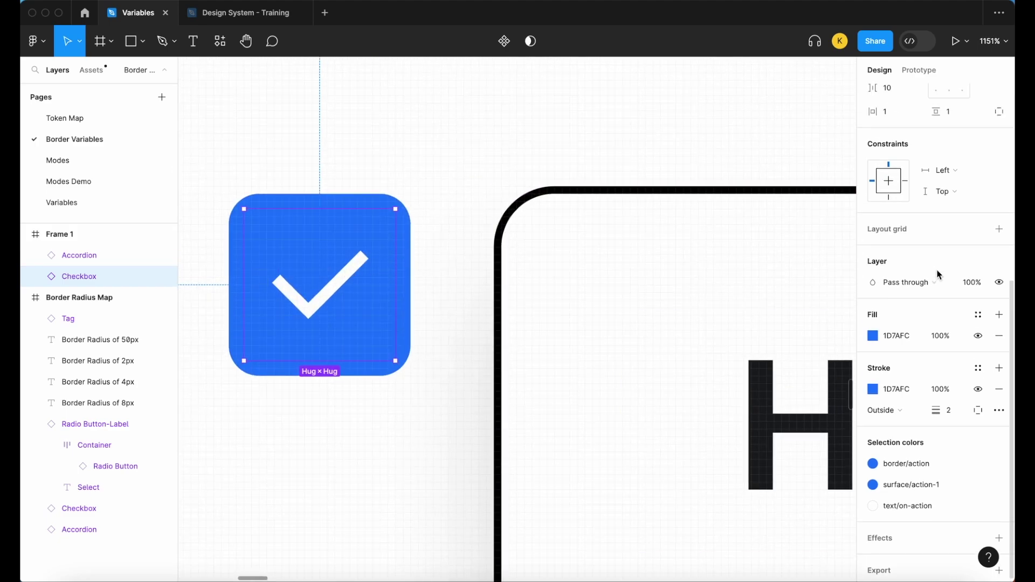
scroll(939, 274, "up", 5)
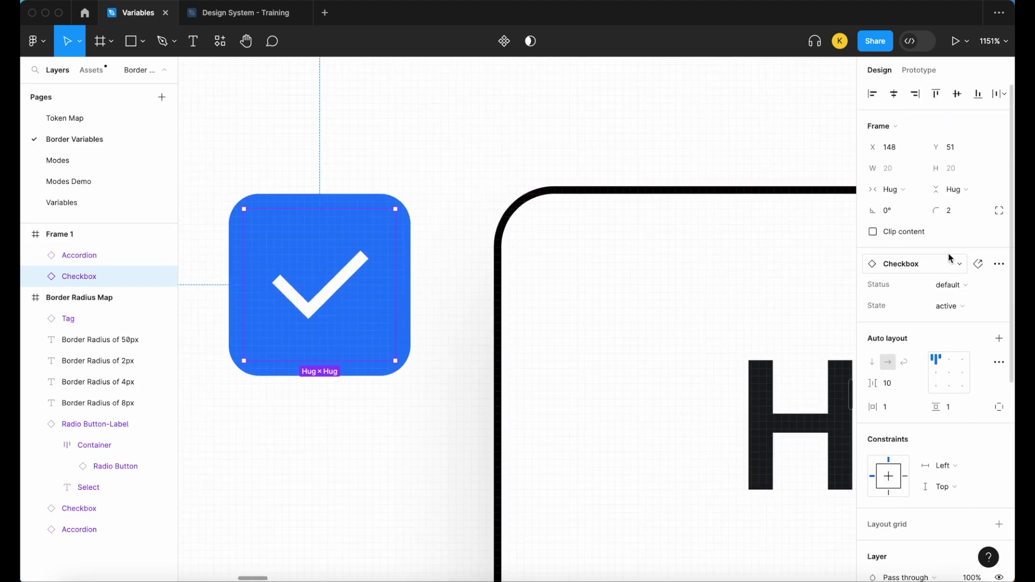
Step: Change the Accordion's corner radius from 8 to 2 and zoom out to view it
left_click(665, 276)
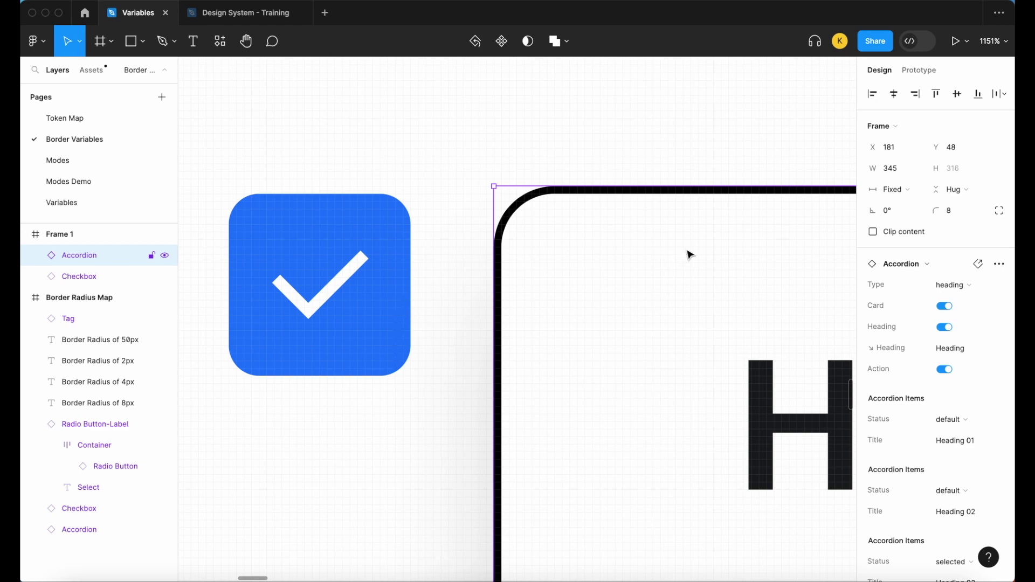
left_click(965, 212)
type("2")
key("Return")
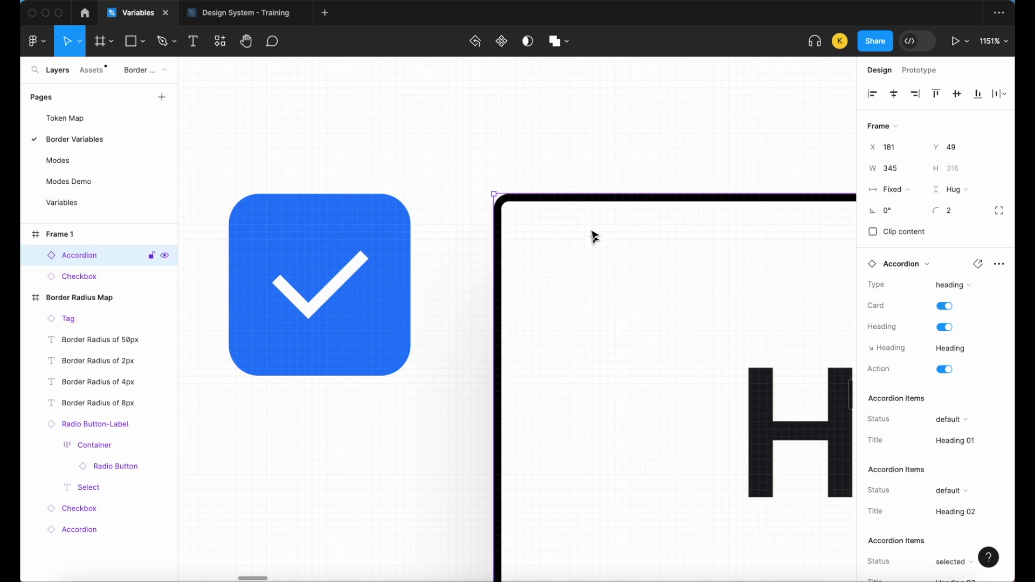
left_click(593, 164)
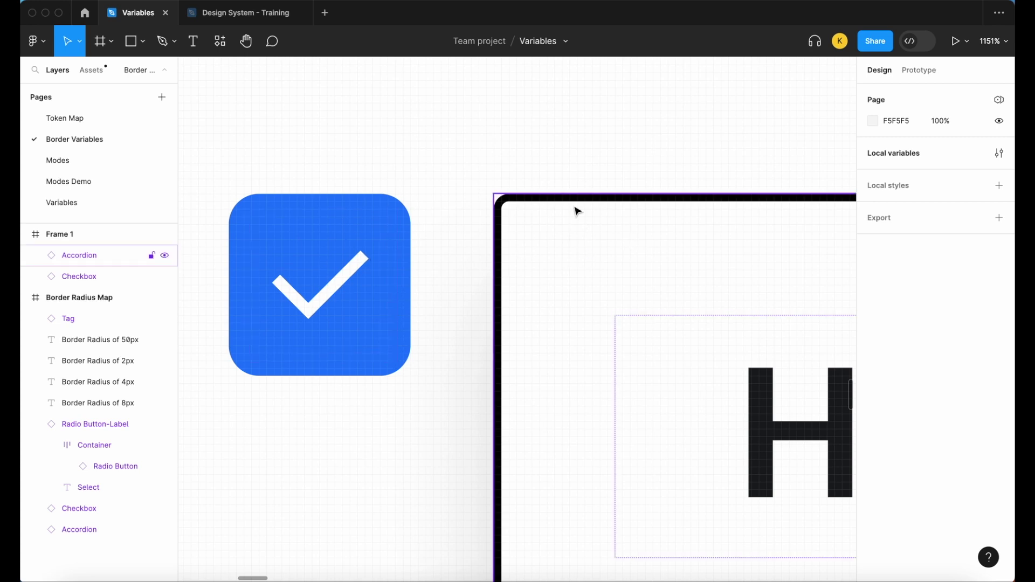
key("shift+1")
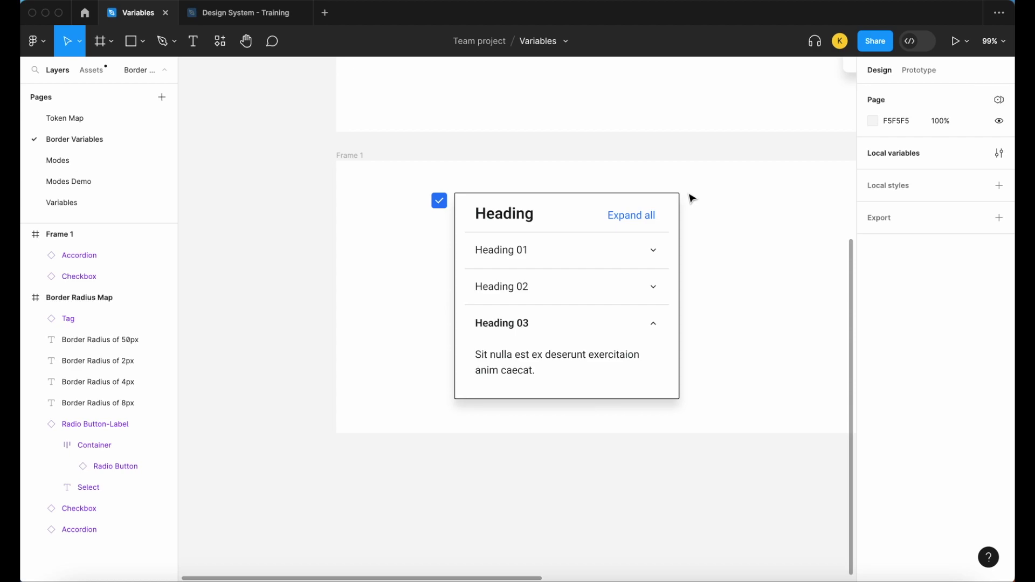
Step: Pan across the canvas to bring the Border radius and Border width token tables into view
scroll(693, 198, "down", 5)
scroll(695, 197, "up", 3)
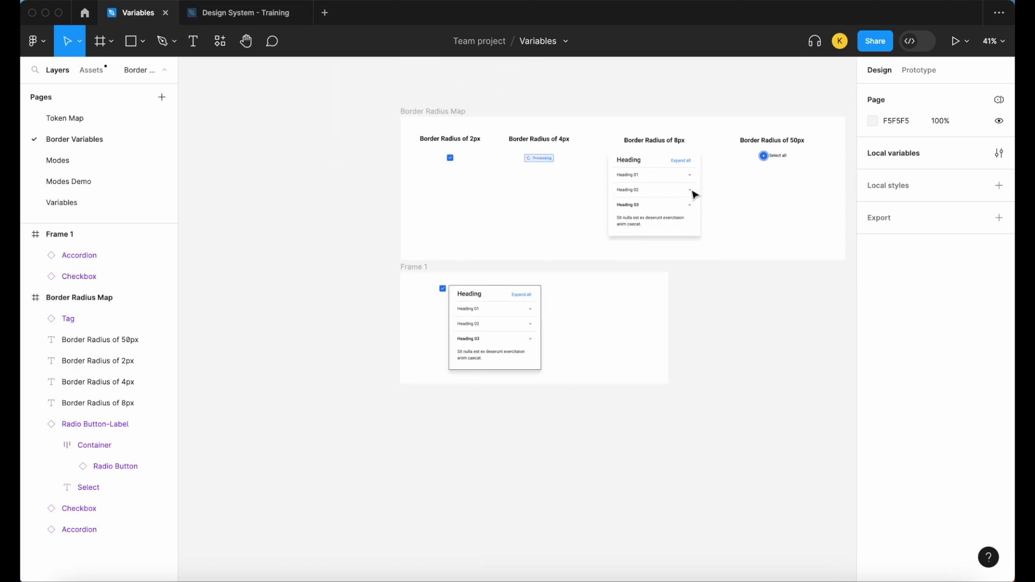
scroll(742, 273, "right", 2)
scroll(742, 273, "up", 1)
scroll(705, 349, "up", 1)
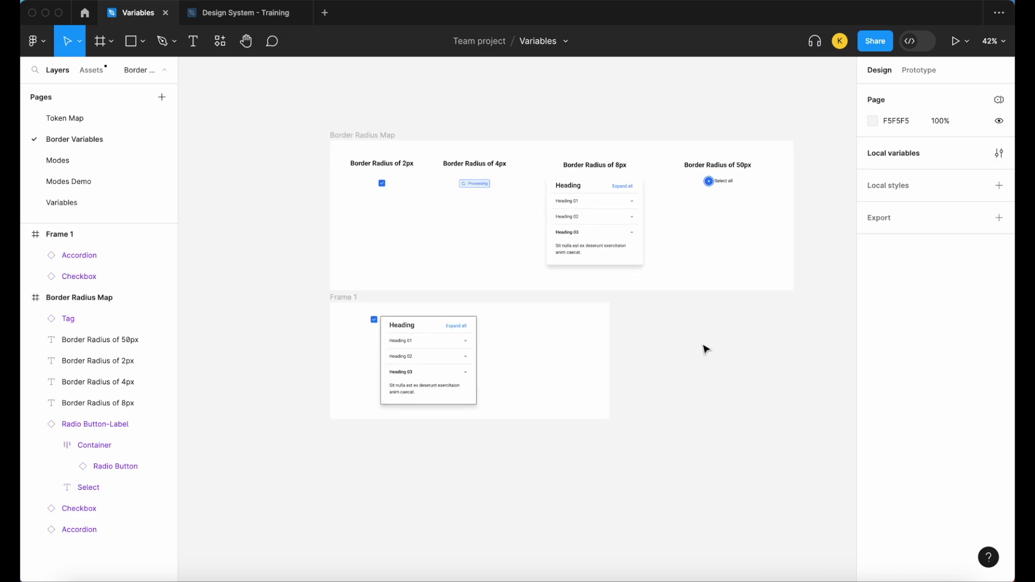
scroll(705, 350, "right", 1)
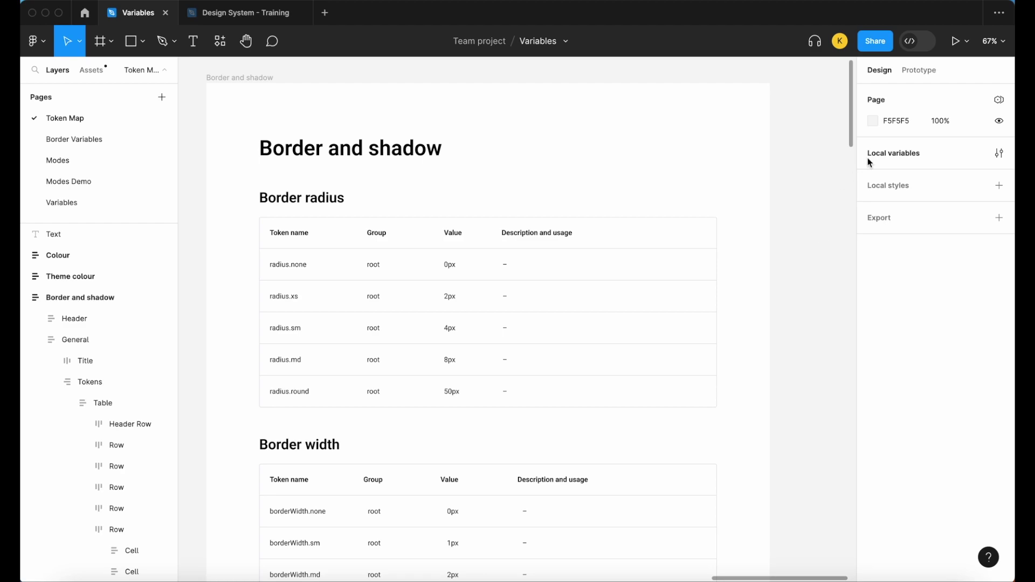
Step: Create a new variable collection and name it 'Border Radius'
left_click(1001, 153)
scroll(635, 324, "right", 5)
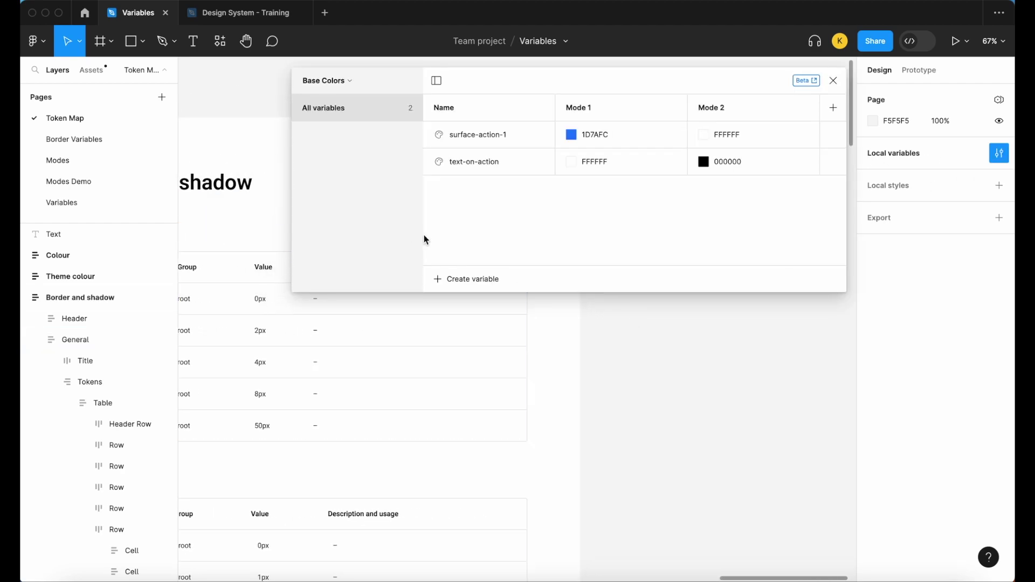
left_click(437, 82)
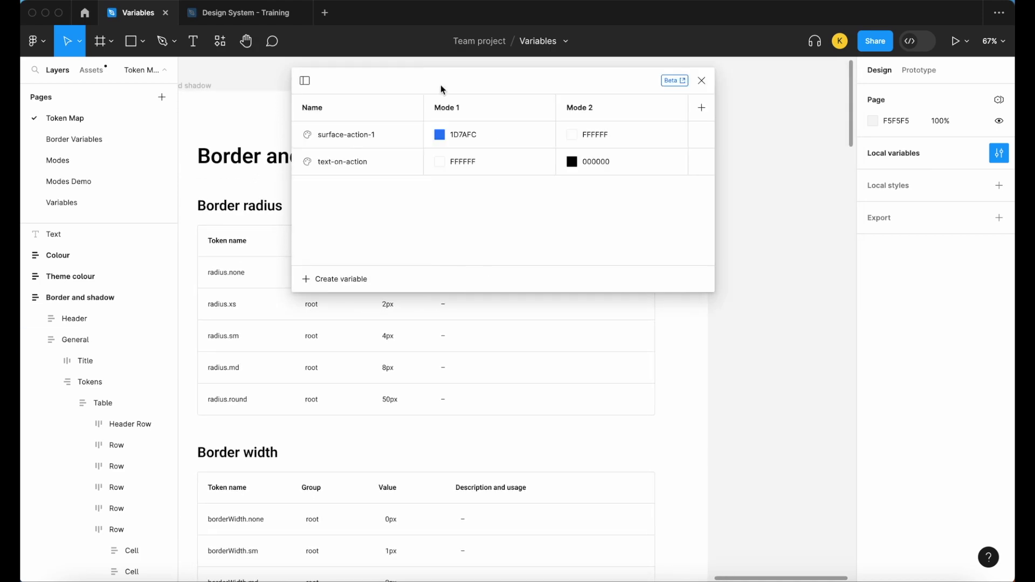
left_click(305, 81)
left_click(338, 82)
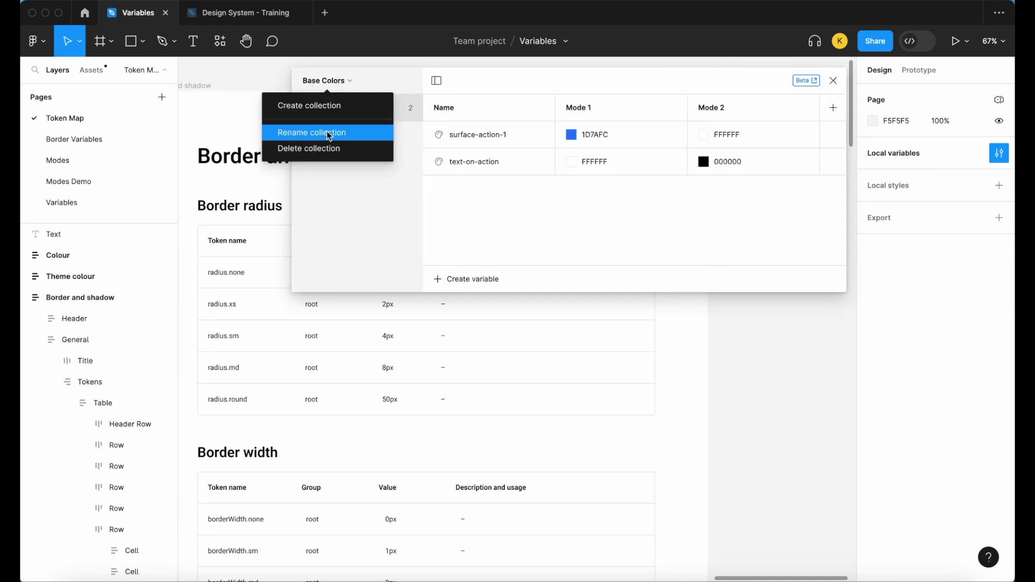
left_click(328, 109)
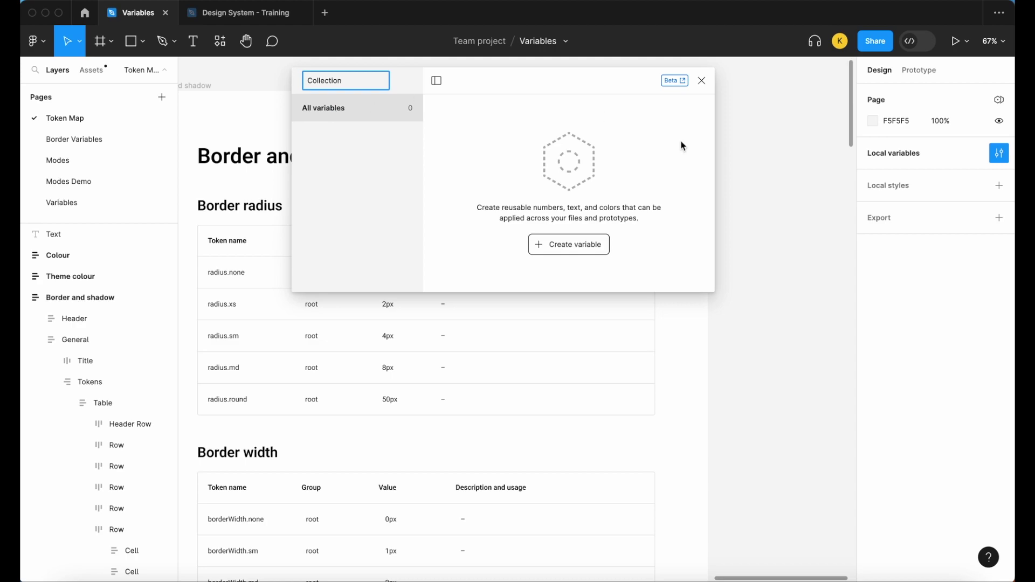
double_click(334, 81)
type("Border Radius")
key("Return")
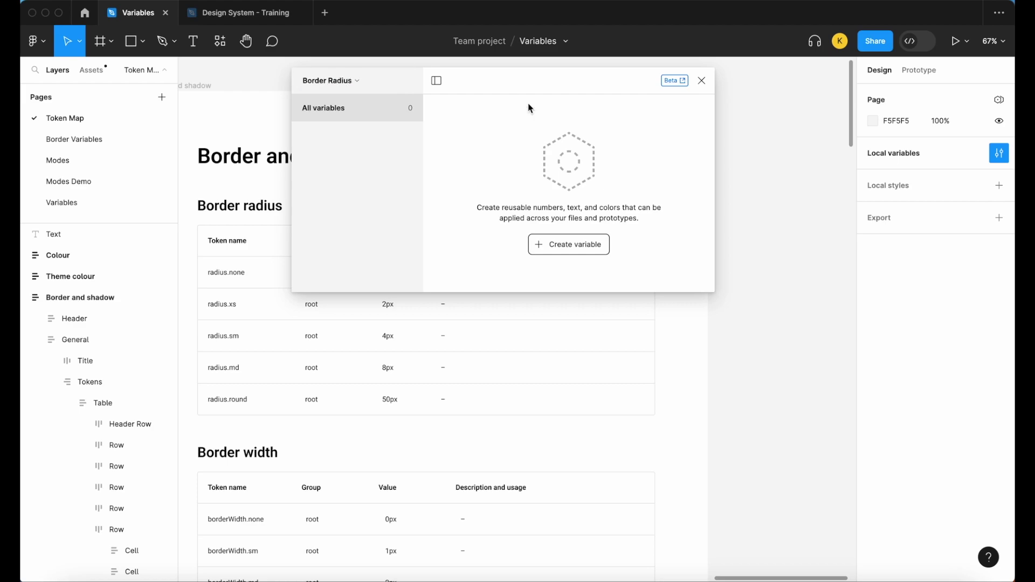
Step: Move the variables window aside to reveal the radius table and begin adding a variable
left_click(437, 80)
left_click_drag(372, 93, 635, 103)
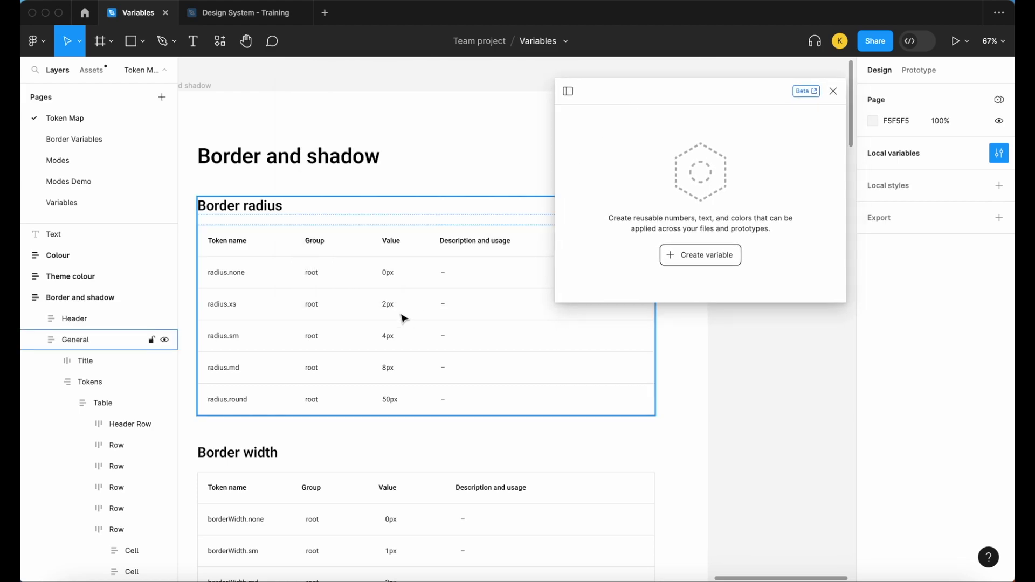
scroll(404, 316, "up", 5)
scroll(404, 318, "up", 2)
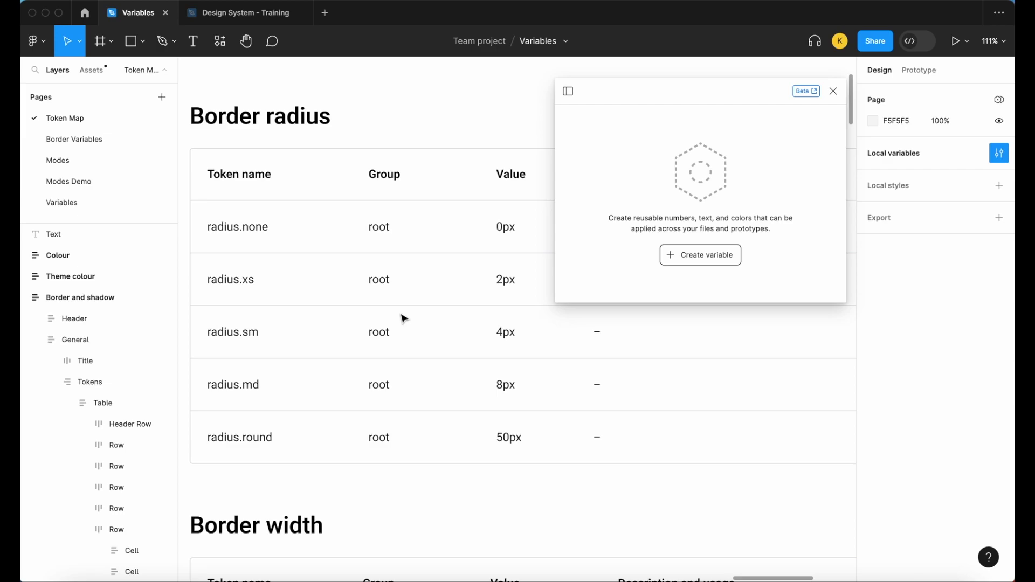
left_click(669, 263)
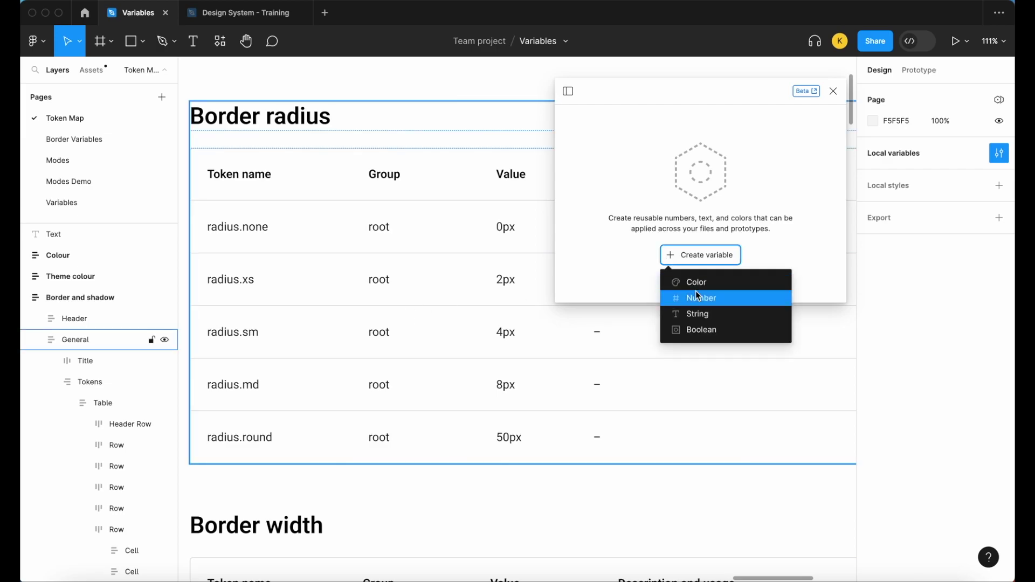
Step: Add number variables named radius-none and radius-xs to the Border Radius collection
left_click(697, 298)
type("radius-none")
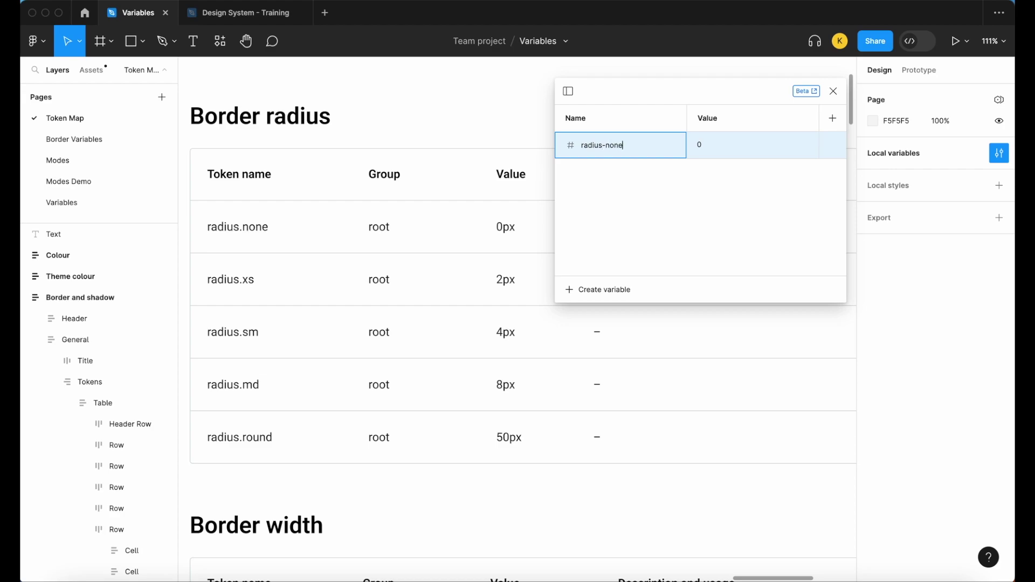
key("Return")
left_click(603, 291)
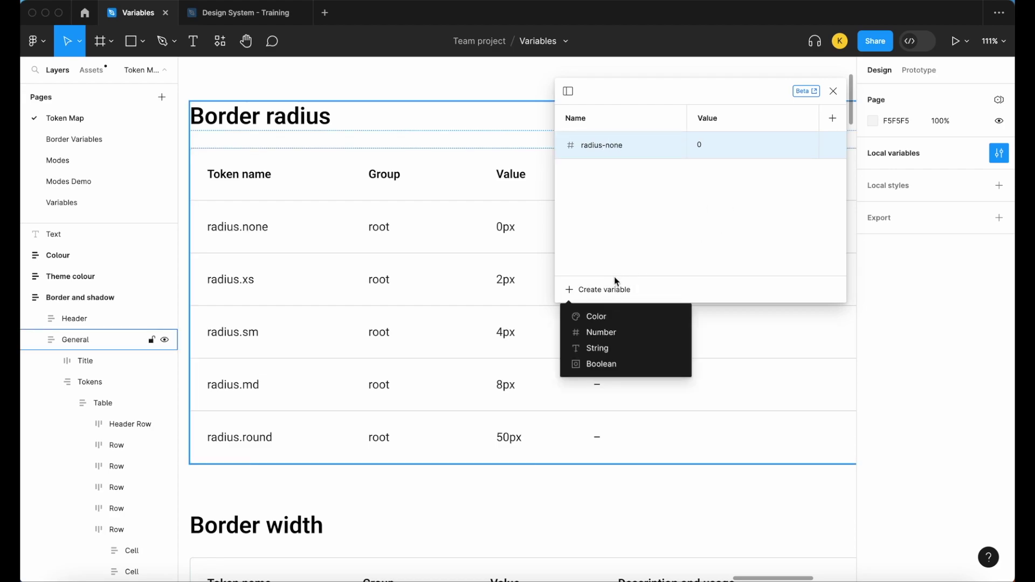
left_click(619, 334)
type("radius-xs")
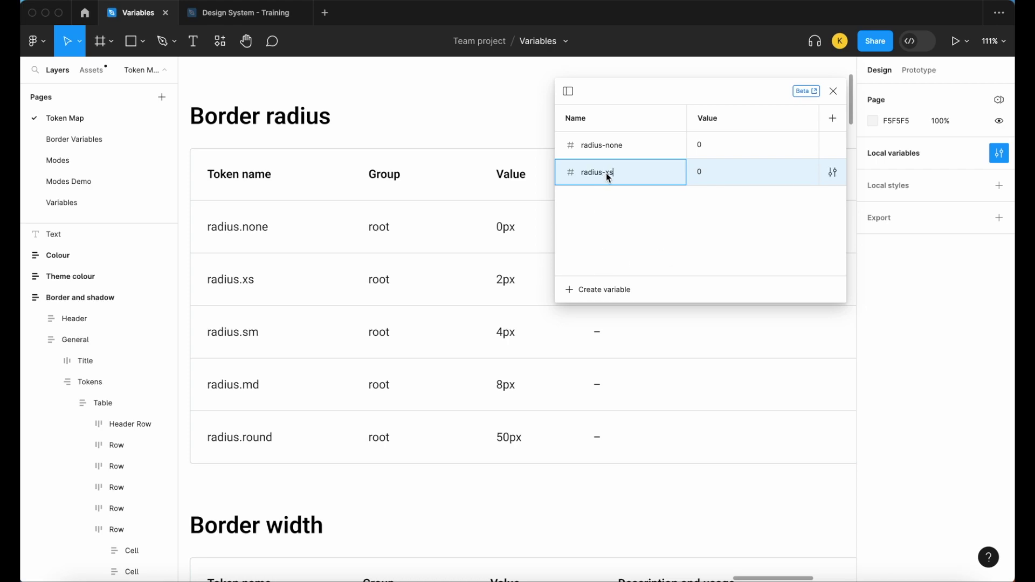
key("Return")
key("Return")
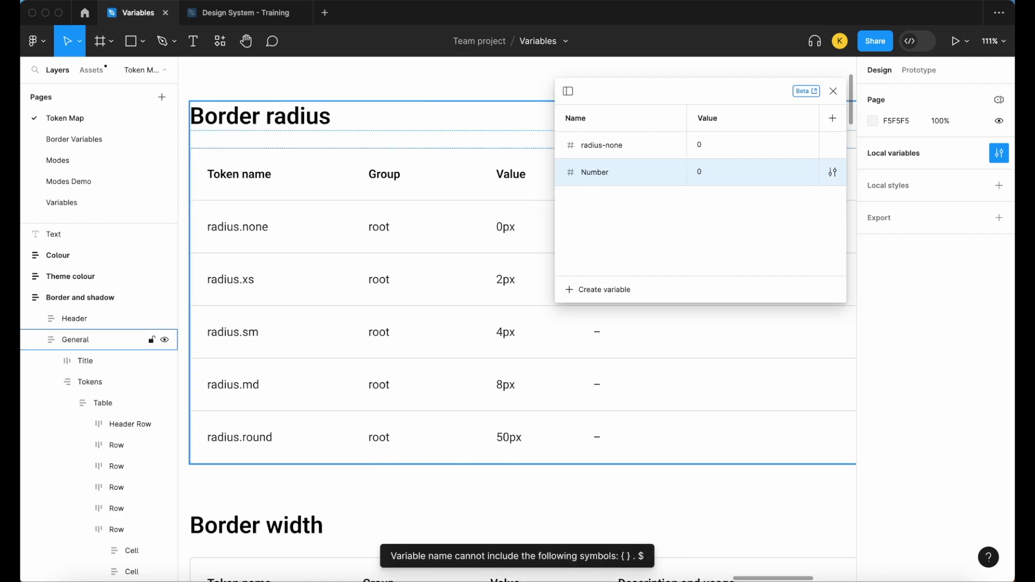
Step: Fix the rejected radius-xs name and set its value to 2
double_click(608, 173)
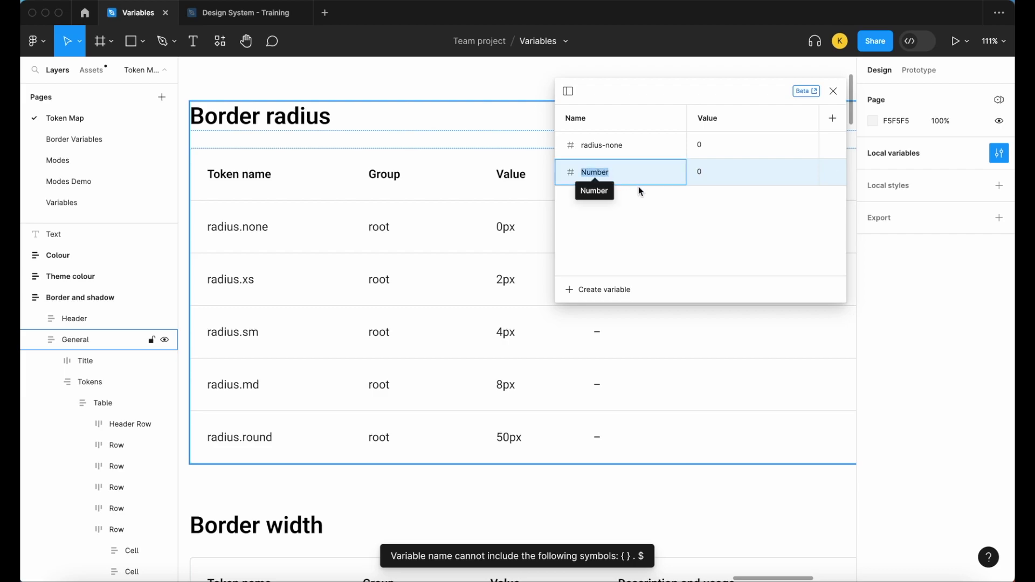
type("radius0")
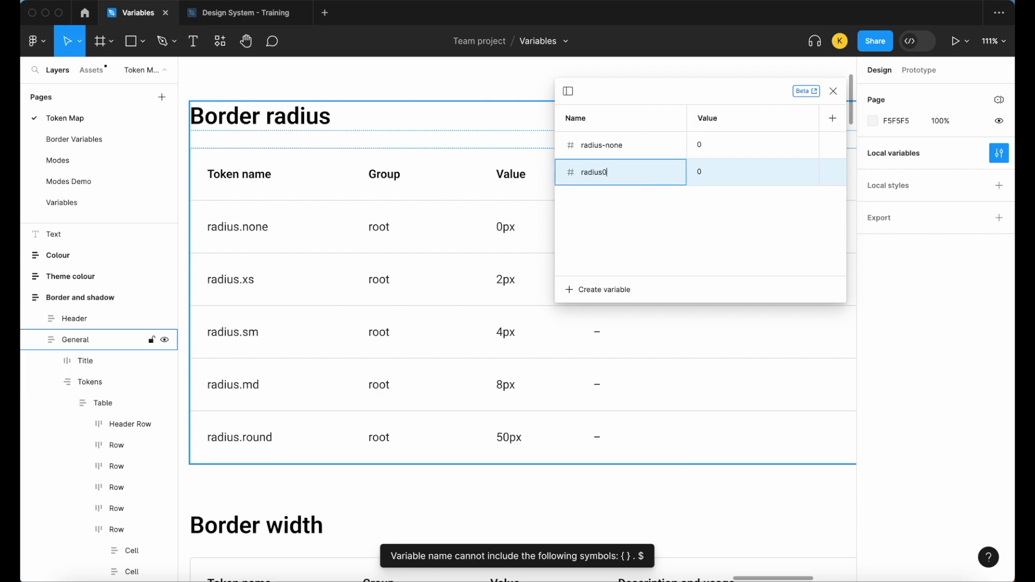
key("BackSpace")
type("-xs")
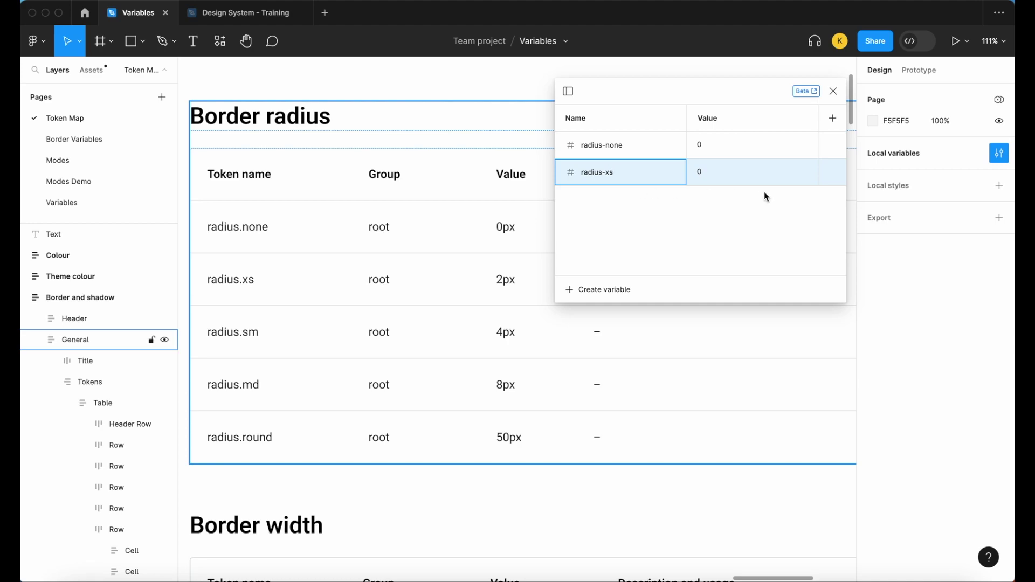
double_click(735, 172)
type("2")
key("Return")
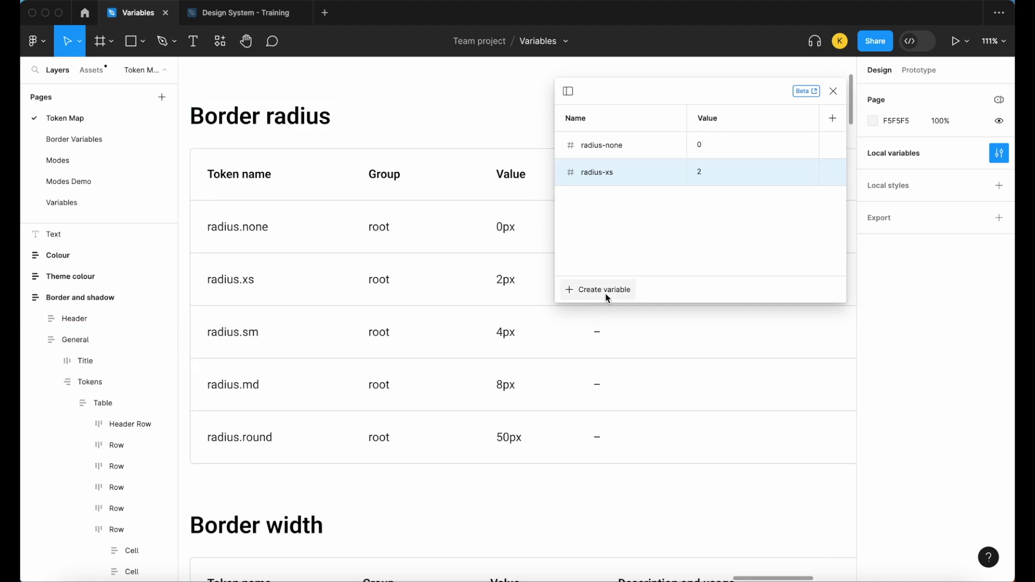
Step: Add a number variable radius-sm with value 4
left_click(606, 293)
left_click(633, 334)
type("r")
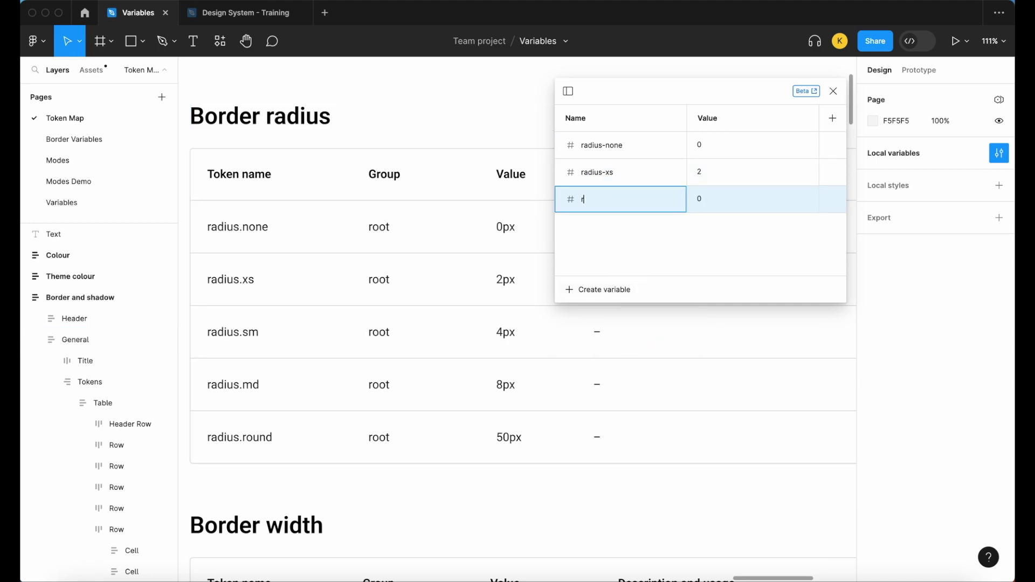
type("adius-sm")
double_click(717, 201)
type("4")
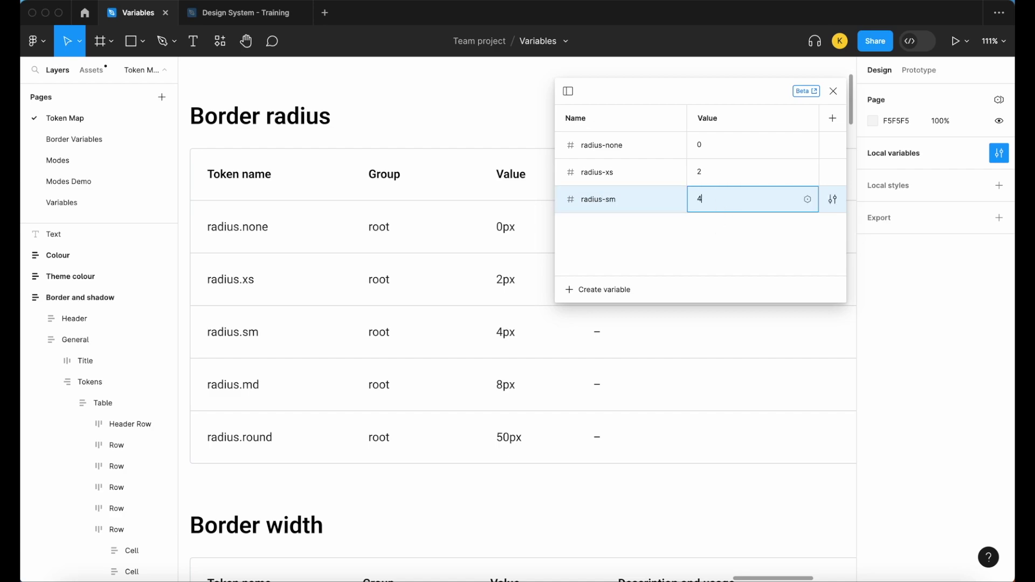
key("Return")
Step: Add a number variable radius-md with value 8
left_click(619, 291)
left_click(619, 332)
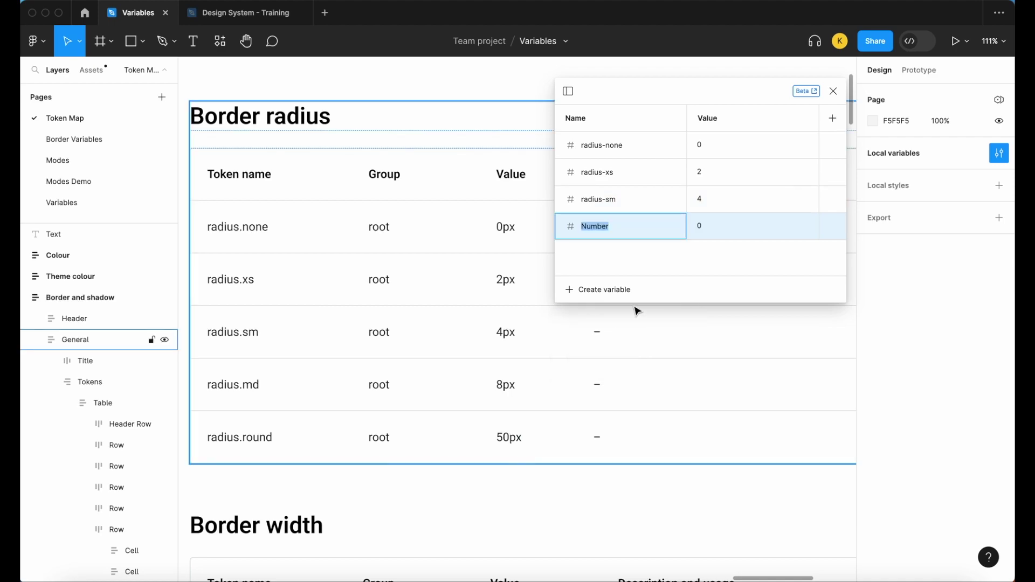
type("radi")
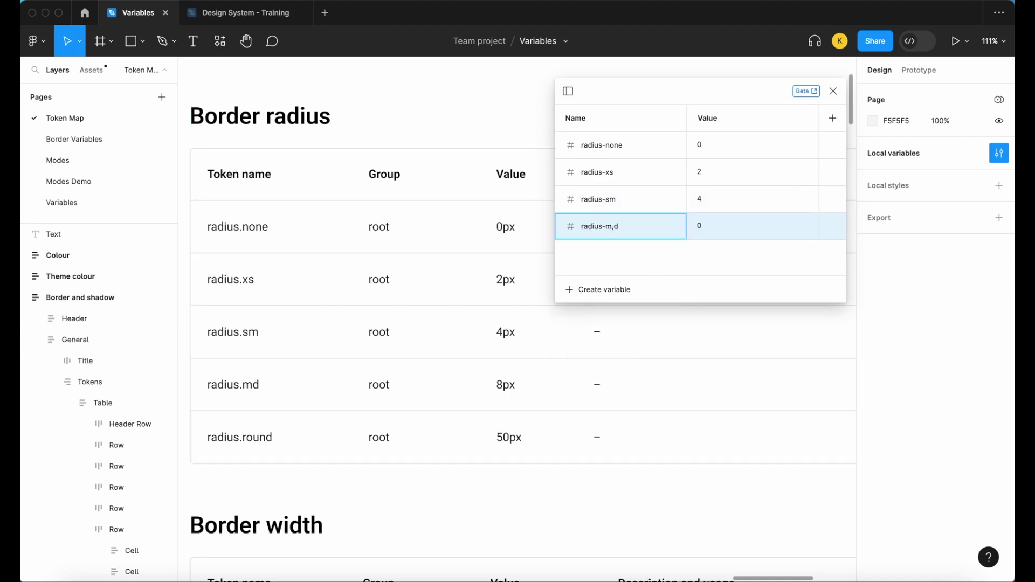
type("us-md")
double_click(717, 230)
type("9")
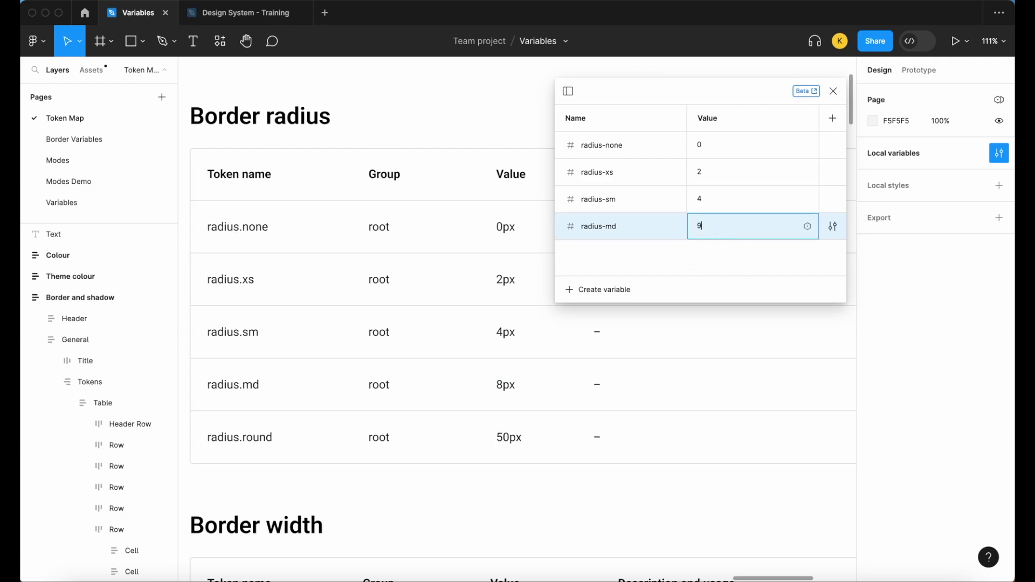
key("BackSpace")
type("8")
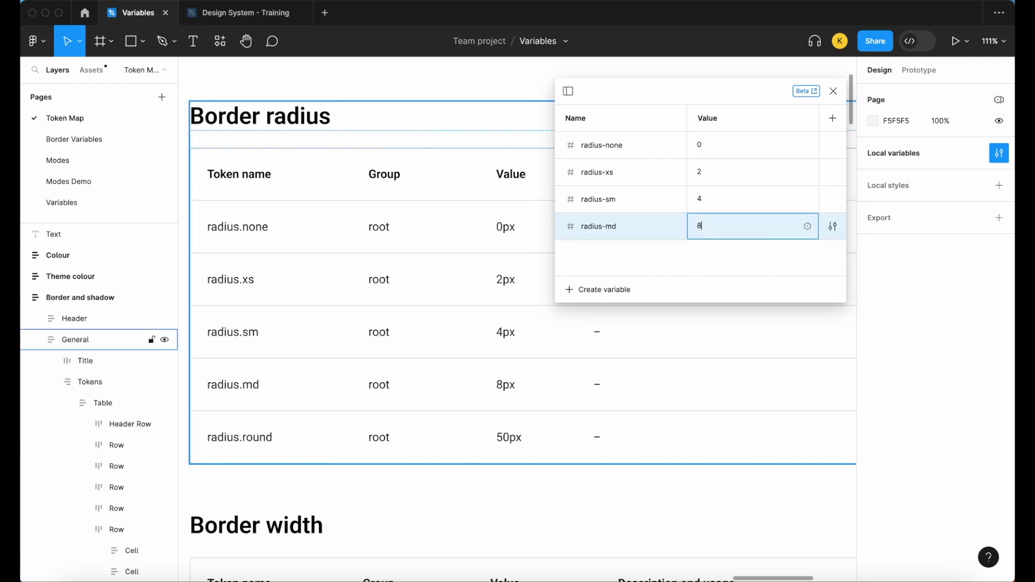
Step: Add a number variable radius-round with value 50 and close the variables panel
left_click(596, 292)
left_click(615, 334)
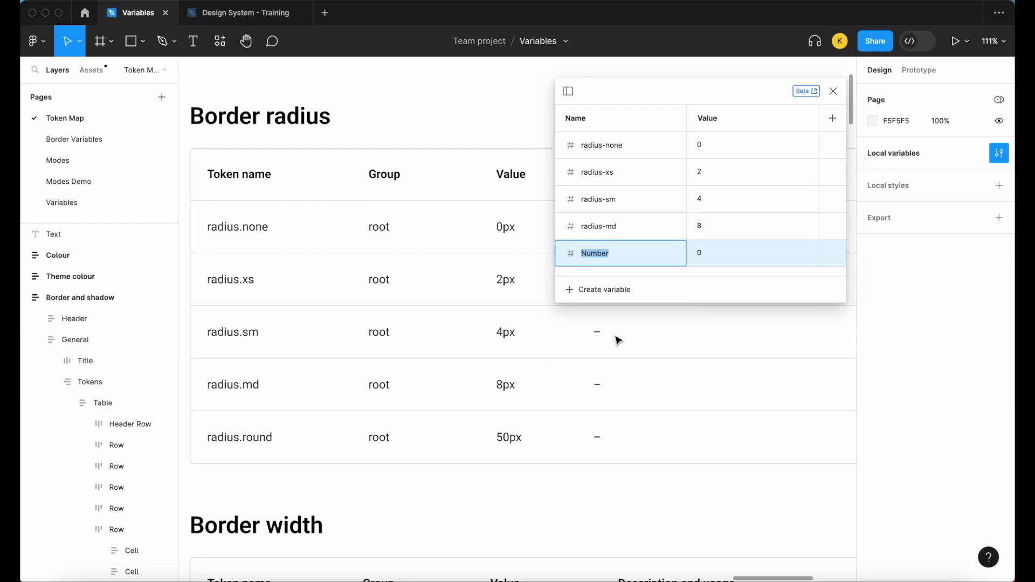
type("radius-round")
left_click(699, 256)
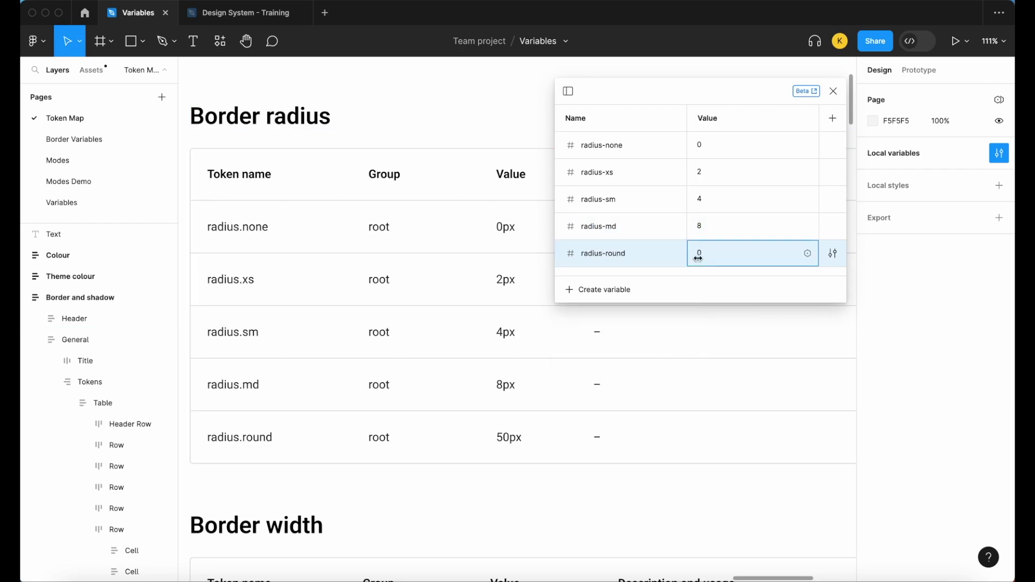
key("Return")
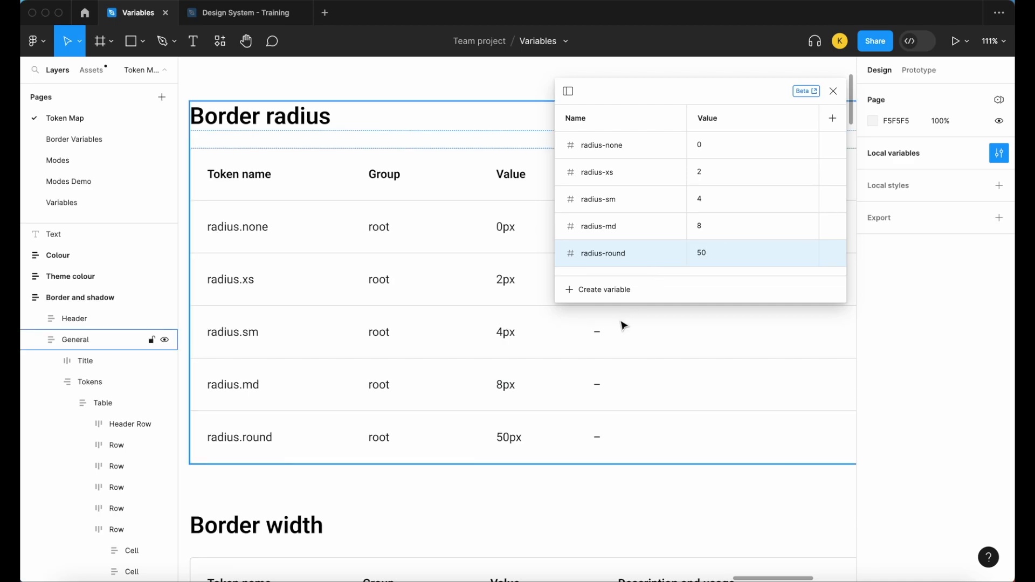
scroll(624, 326, "down", 3)
scroll(624, 326, "down", 2)
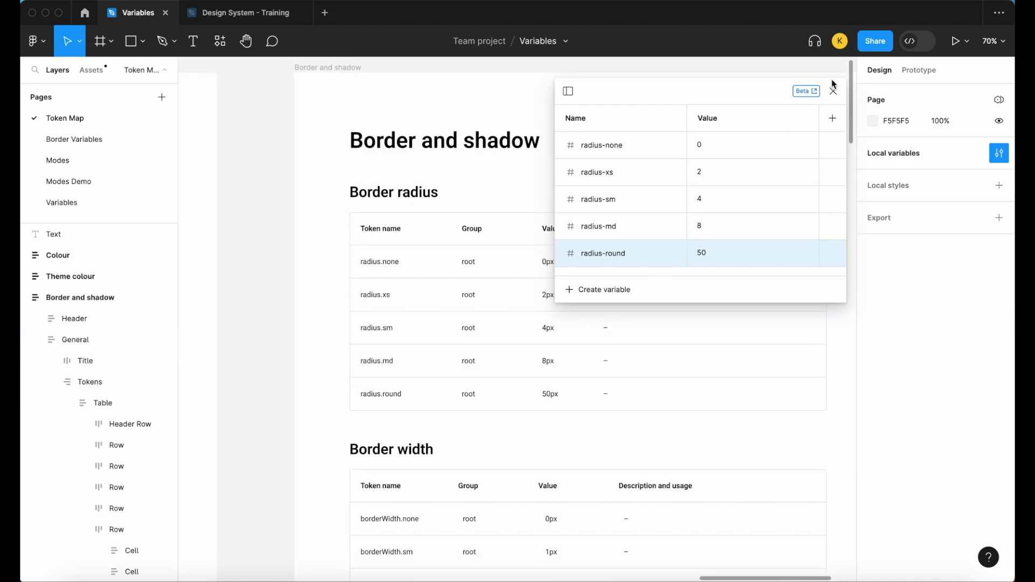
left_click(834, 91)
Step: Create a text box on empty canvas reading 'Button'
scroll(728, 156, "down", 3)
scroll(728, 155, "right", 5)
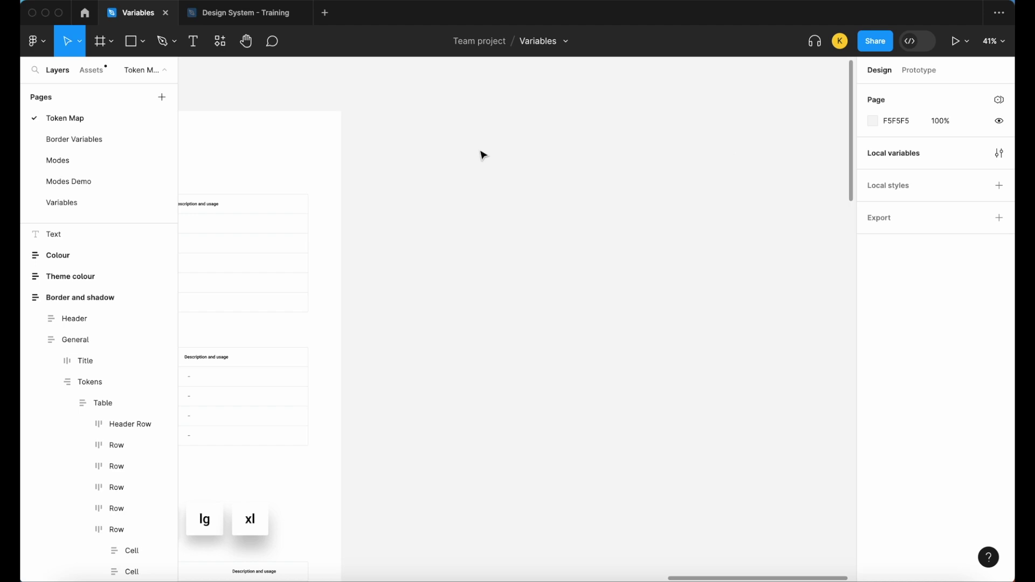
scroll(462, 143, "up", 3)
scroll(394, 169, "up", 3)
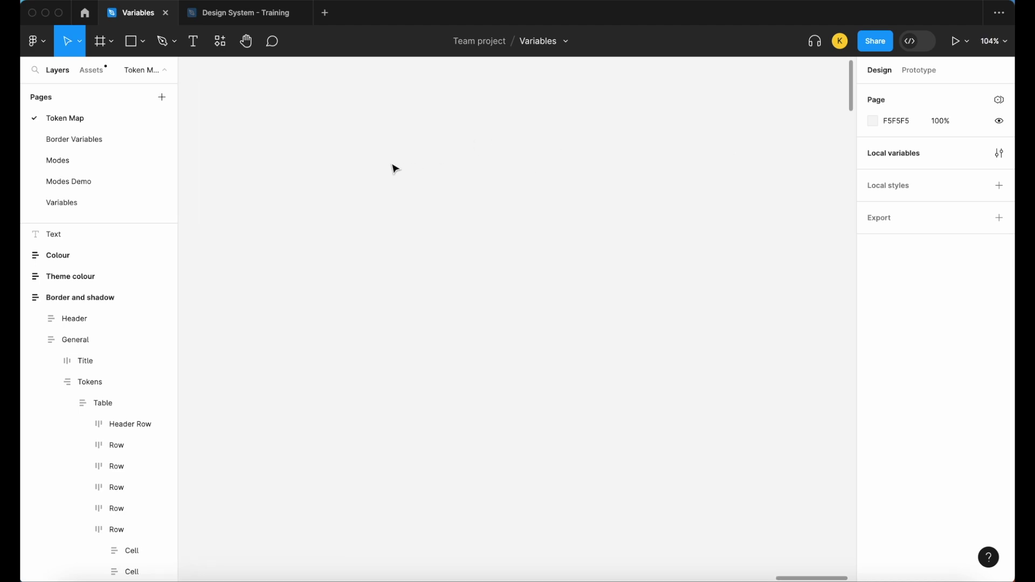
left_click(193, 44)
left_click_drag(325, 217, 426, 263)
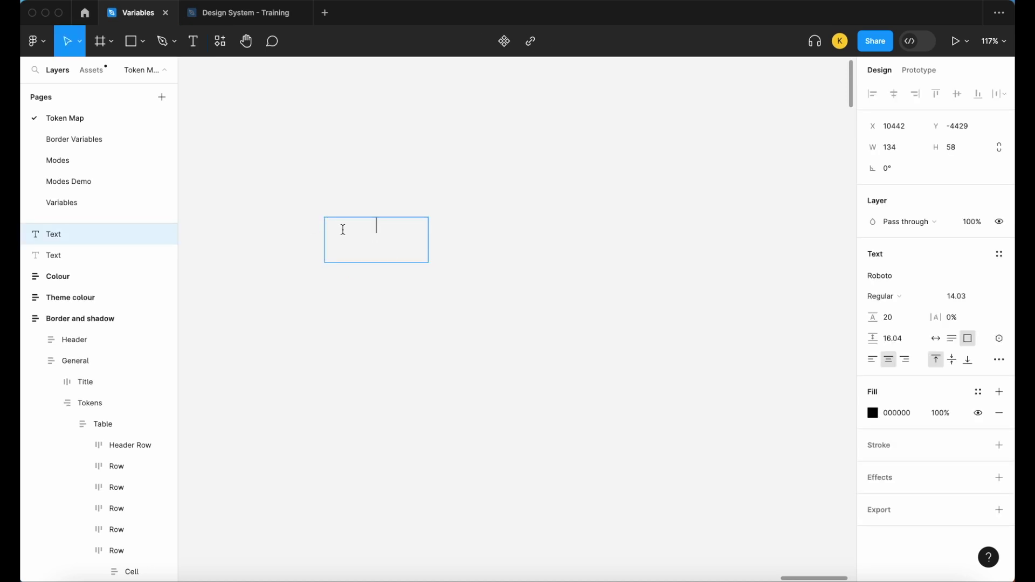
scroll(343, 230, "up", 5)
type("Biut")
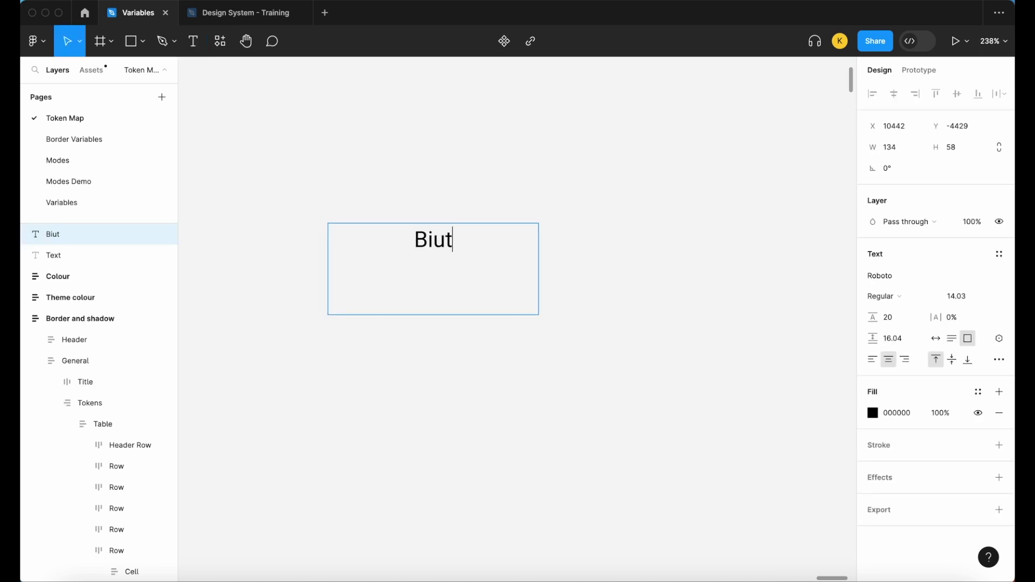
key("BackSpace")
key("BackSpace")
key("BackSpace")
type("utton")
key("Escape")
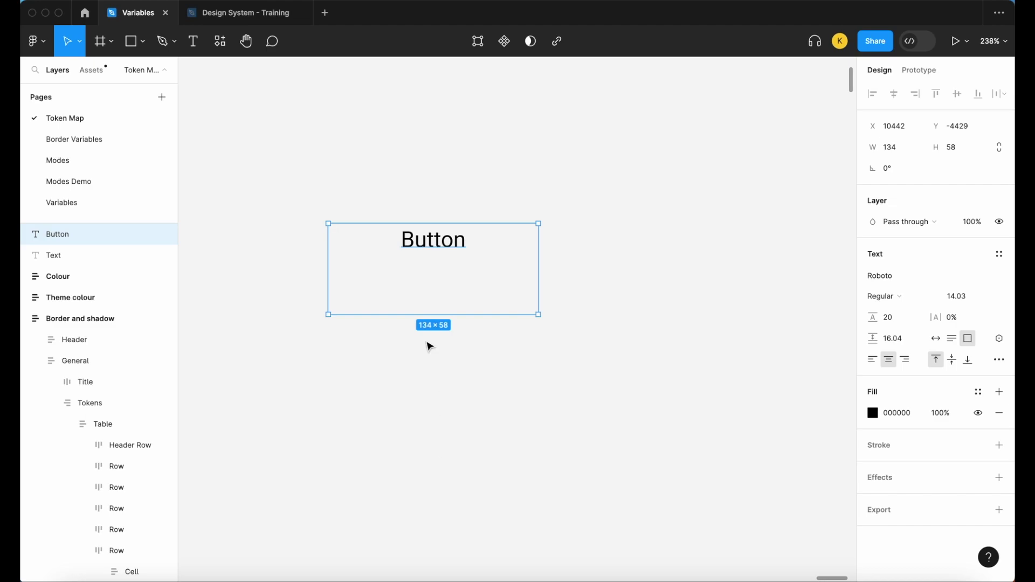
Step: Trim the Button text box down to 84 × 22
scroll(428, 342, "up", 3)
left_click_drag(449, 300, 459, 220)
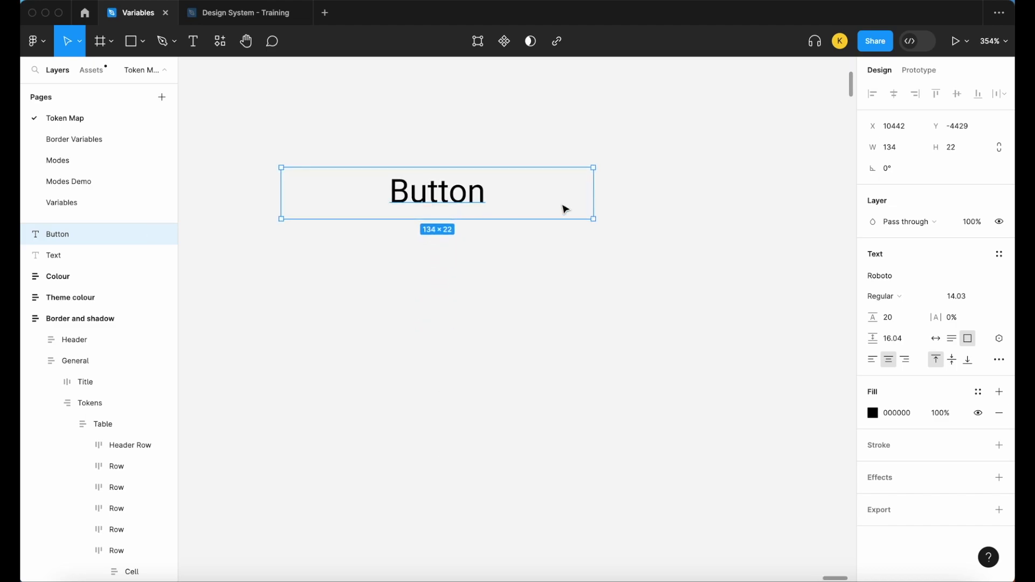
left_click_drag(594, 194, 490, 192)
left_click_drag(390, 200, 474, 199)
scroll(475, 199, "up", 2)
scroll(475, 200, "left", 1)
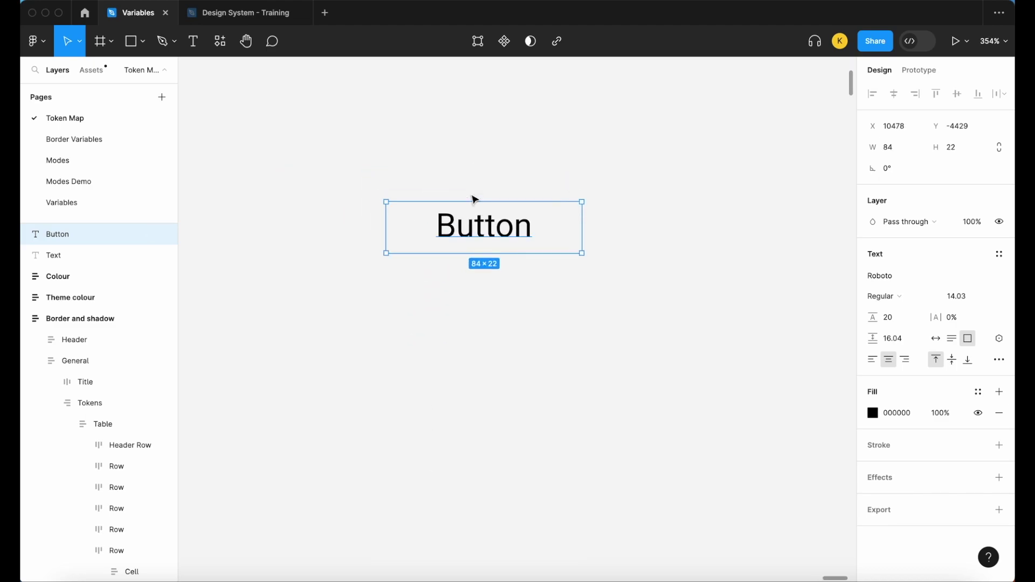
Step: Wrap the Button text in an auto-layout frame filled with the surface-action-1 variable
right_click(502, 229)
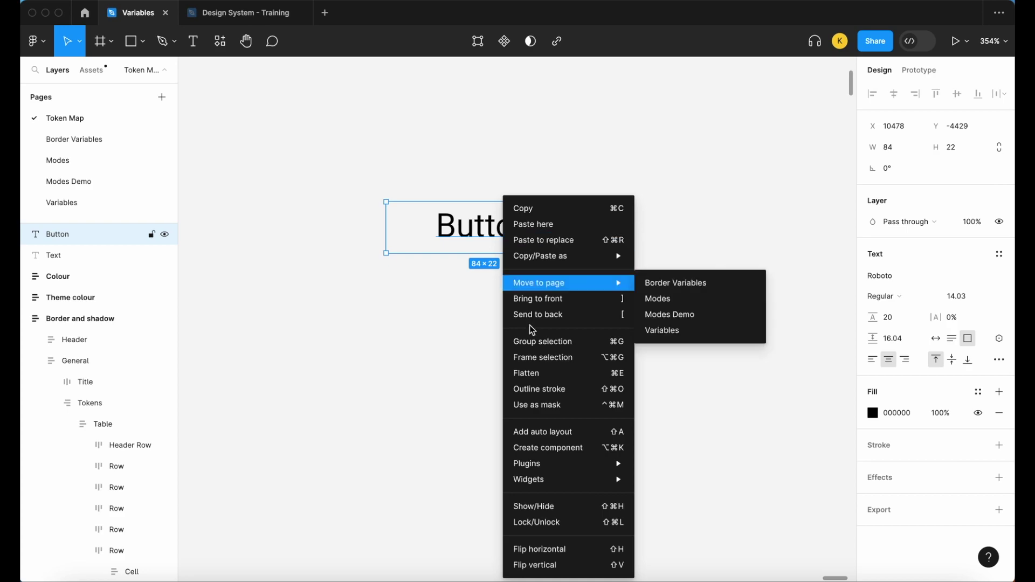
left_click(545, 432)
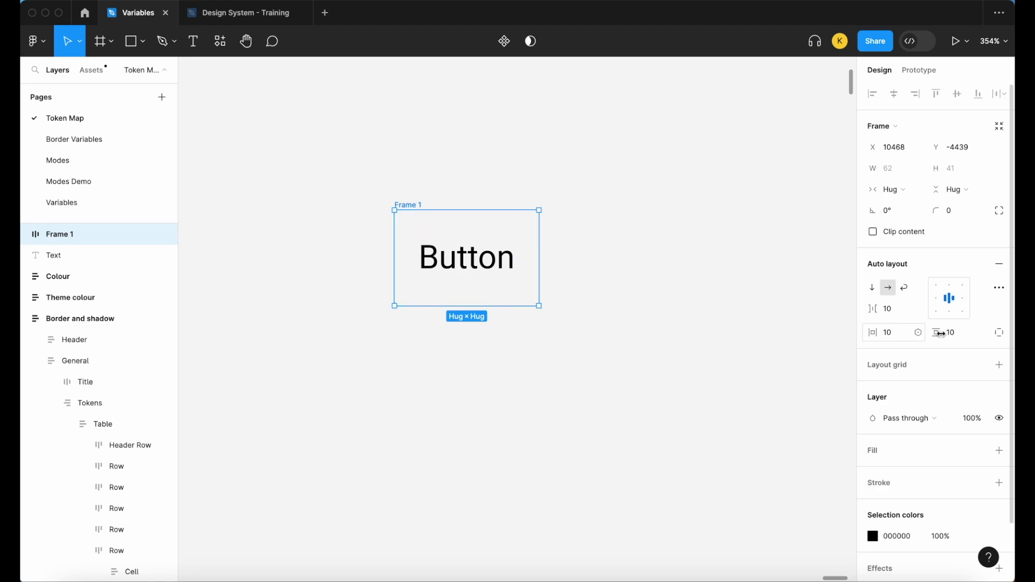
scroll(933, 426, "down", 1)
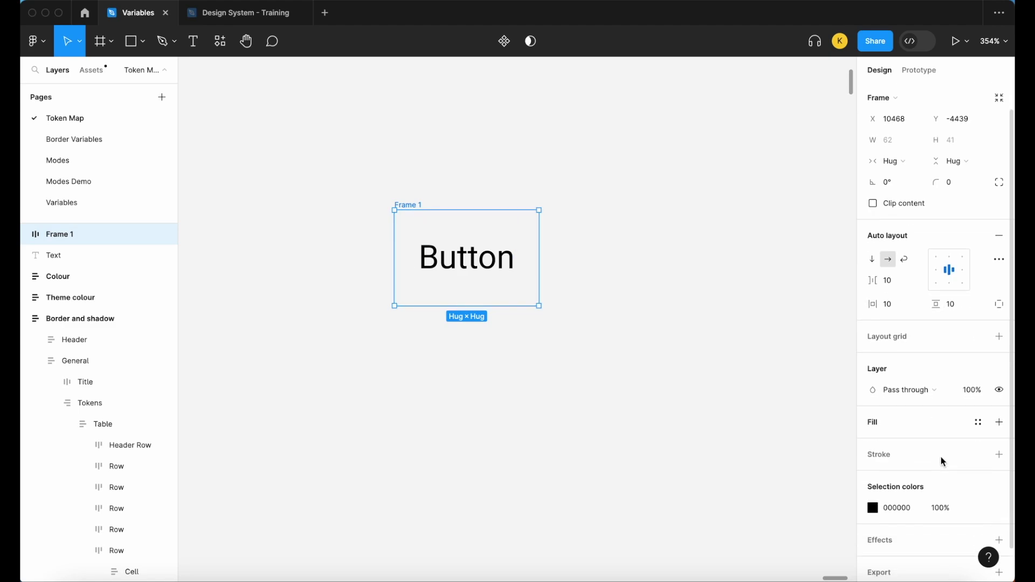
left_click(999, 422)
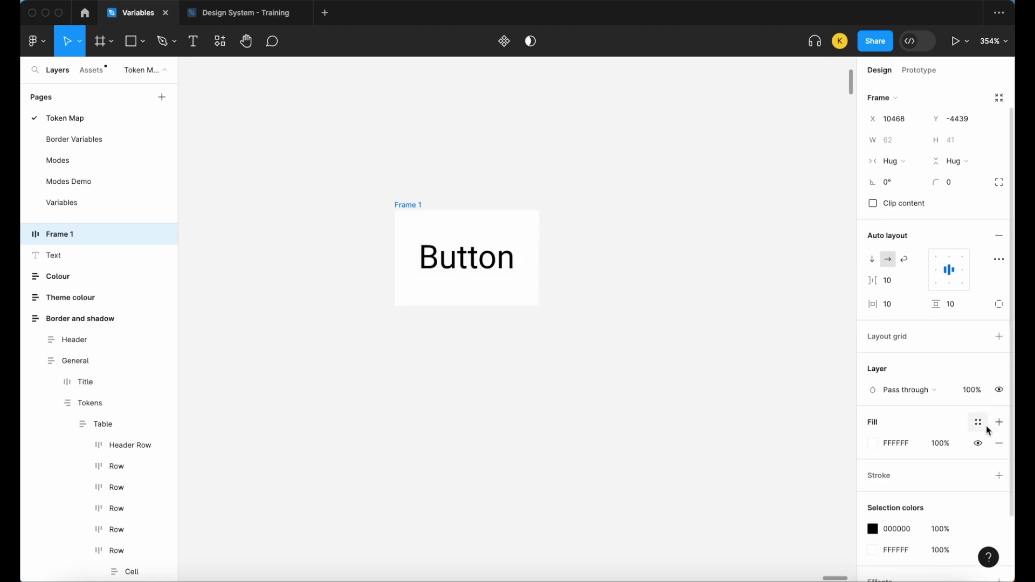
left_click(979, 423)
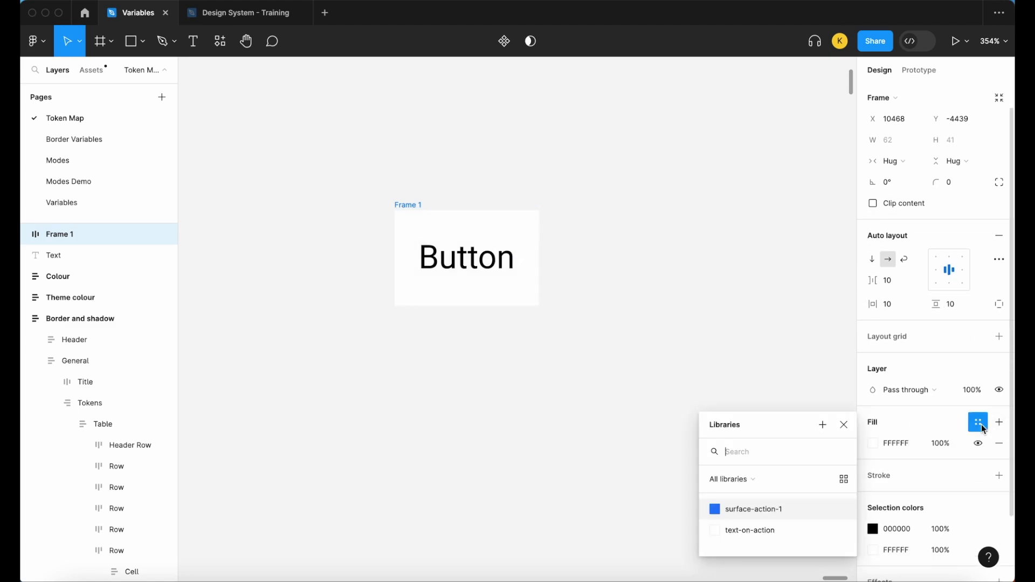
left_click(774, 511)
Step: Colour the Button text white with the text-on-action variable
double_click(477, 259)
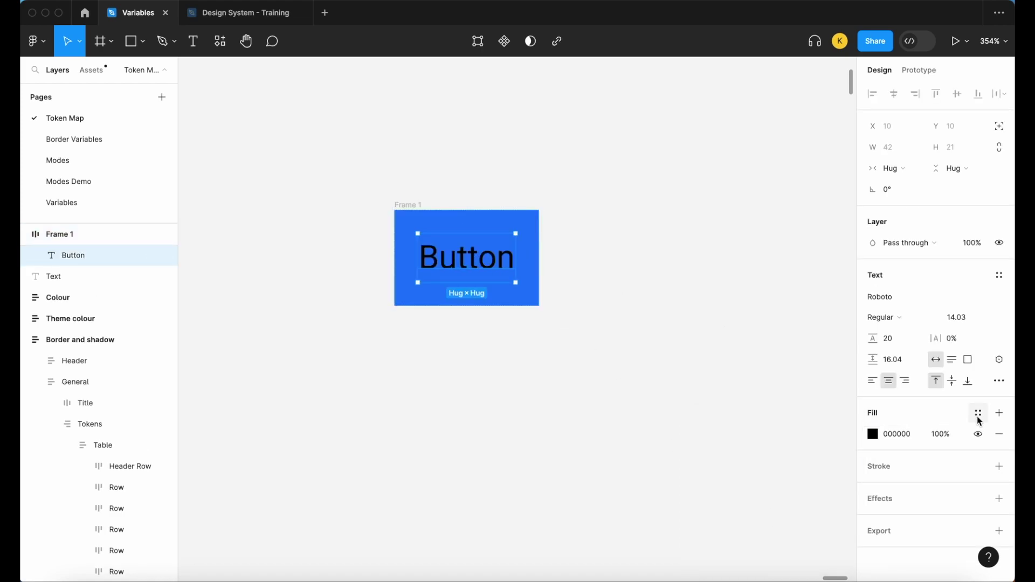
left_click(980, 420)
left_click(752, 523)
left_click(596, 310)
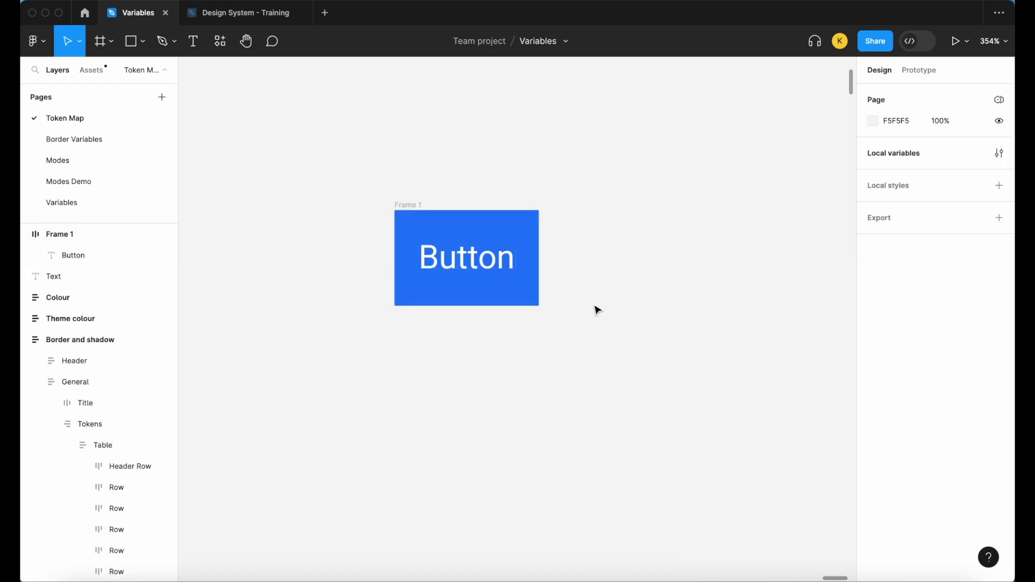
scroll(449, 226, "up", 5)
Step: Rename the blue frame to 'Button' and turn it into a component
left_click(360, 216)
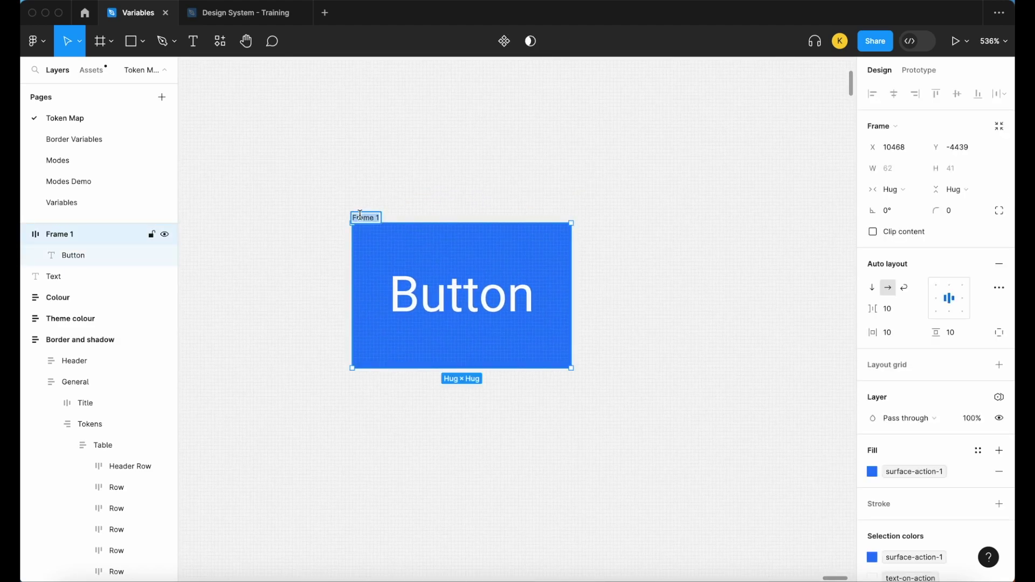
type("Button")
key("Return")
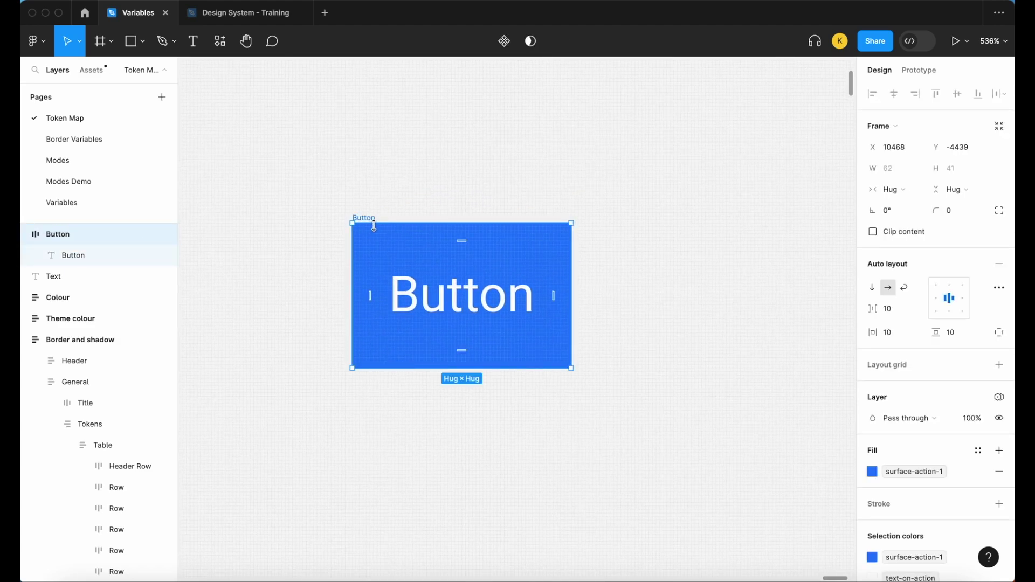
right_click(371, 226)
left_click(414, 449)
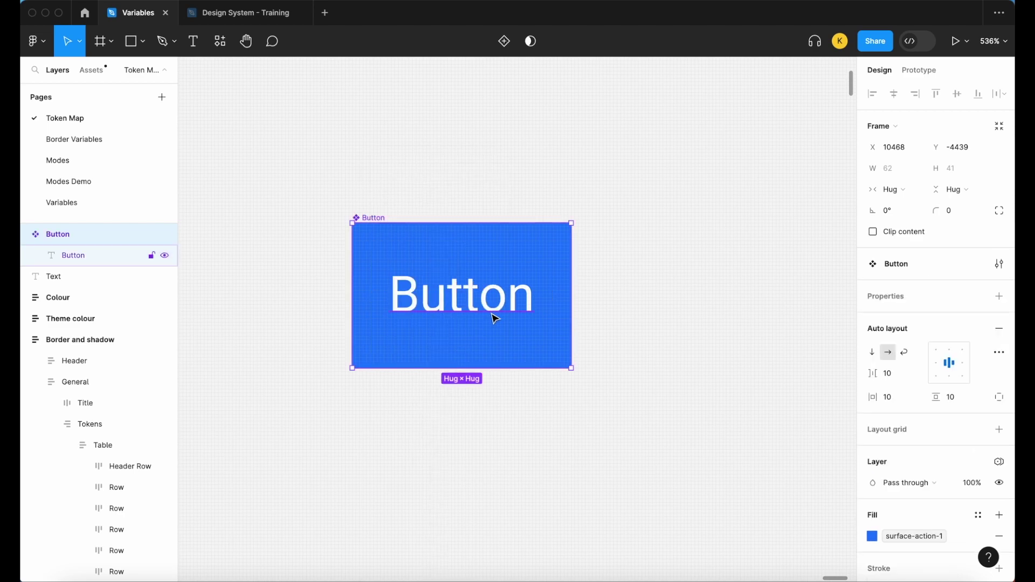
Step: Duplicate the Button component, place the instance to its right, and reselect the original
key("super+d")
left_click_drag(492, 314, 699, 305)
scroll(698, 305, "right", 3)
scroll(699, 304, "up", 1)
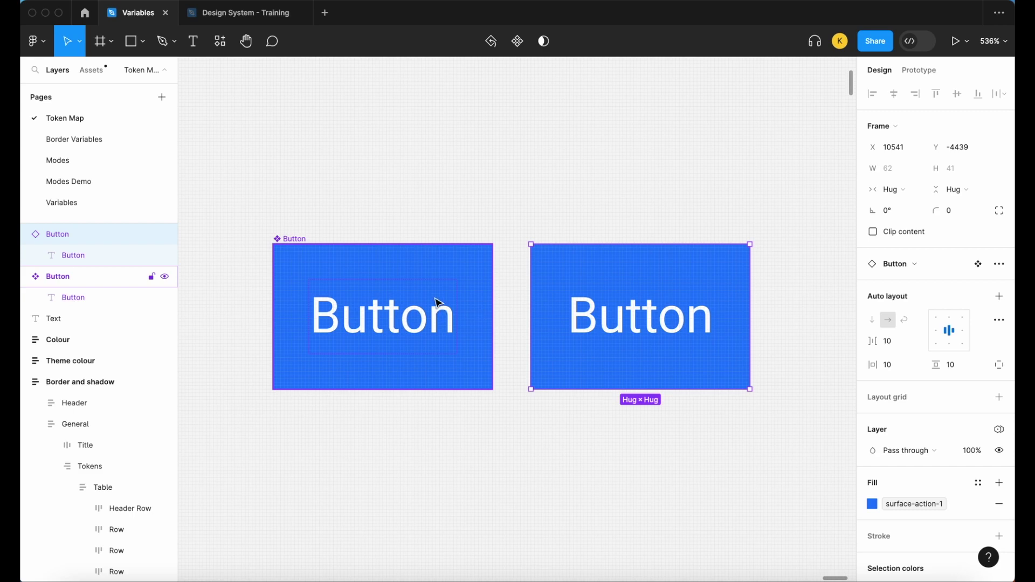
left_click(410, 291)
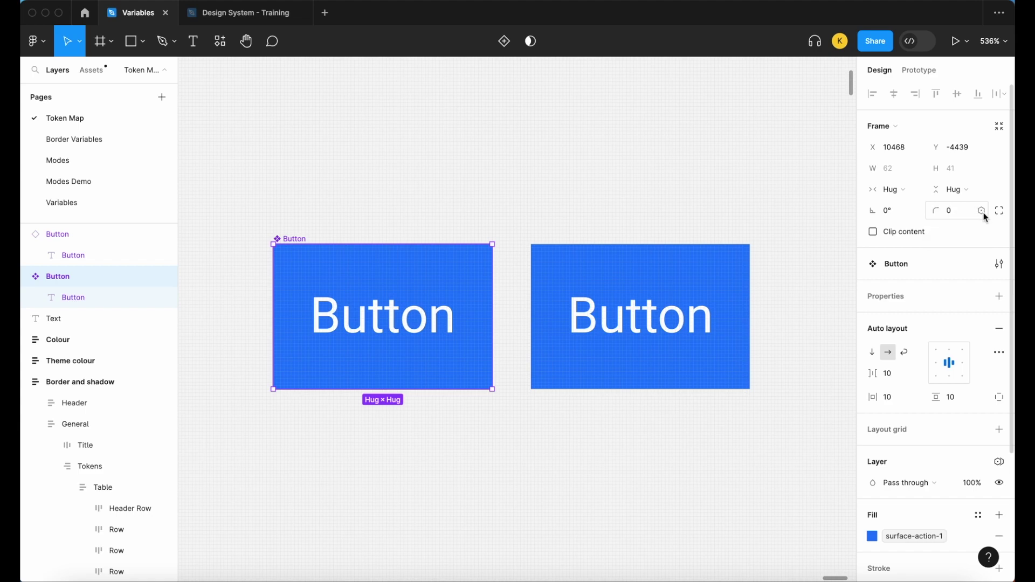
Step: Apply the radius-sm variable to the Button component's corner radius
left_click(982, 212)
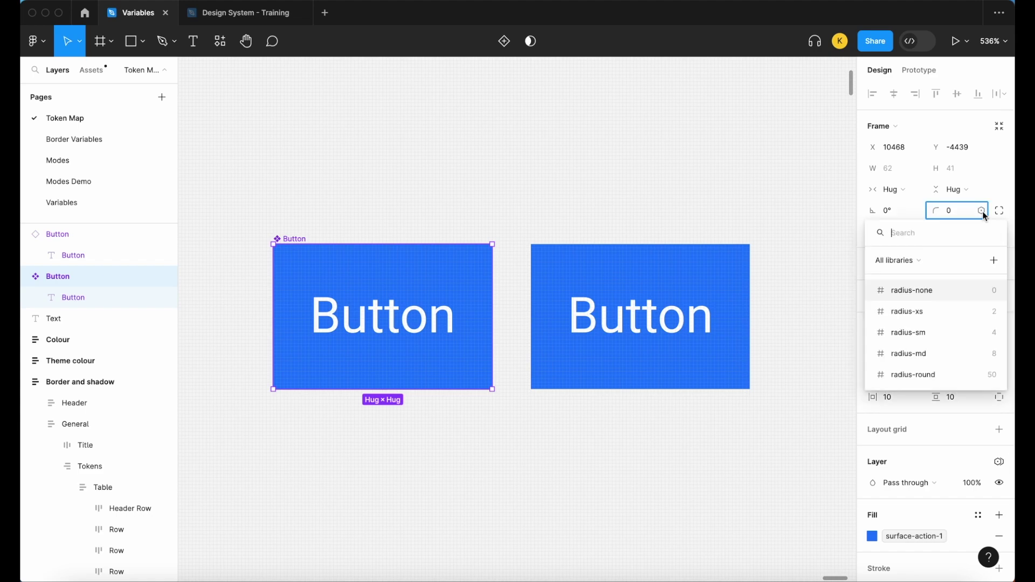
left_click(941, 333)
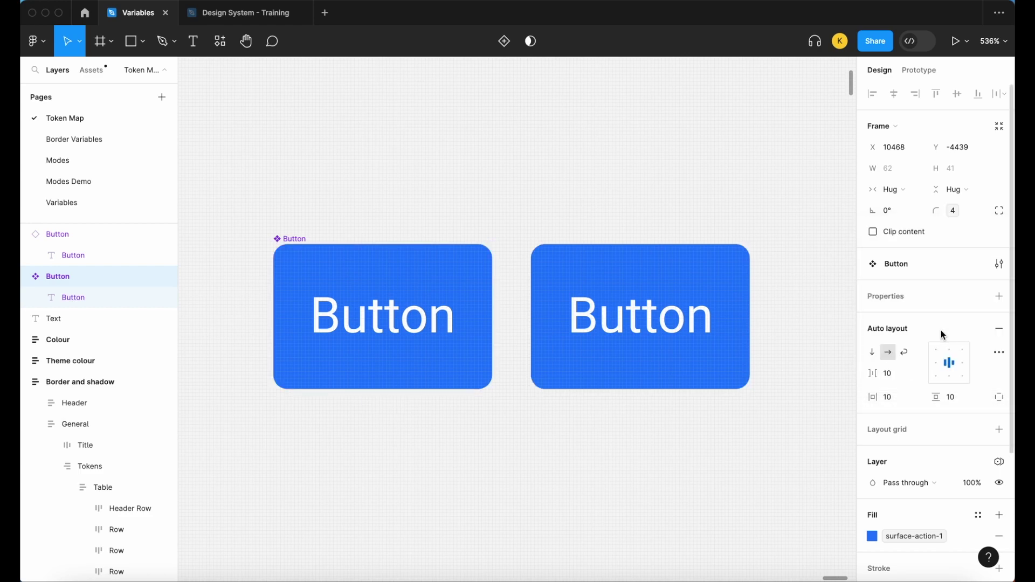
left_click(595, 448)
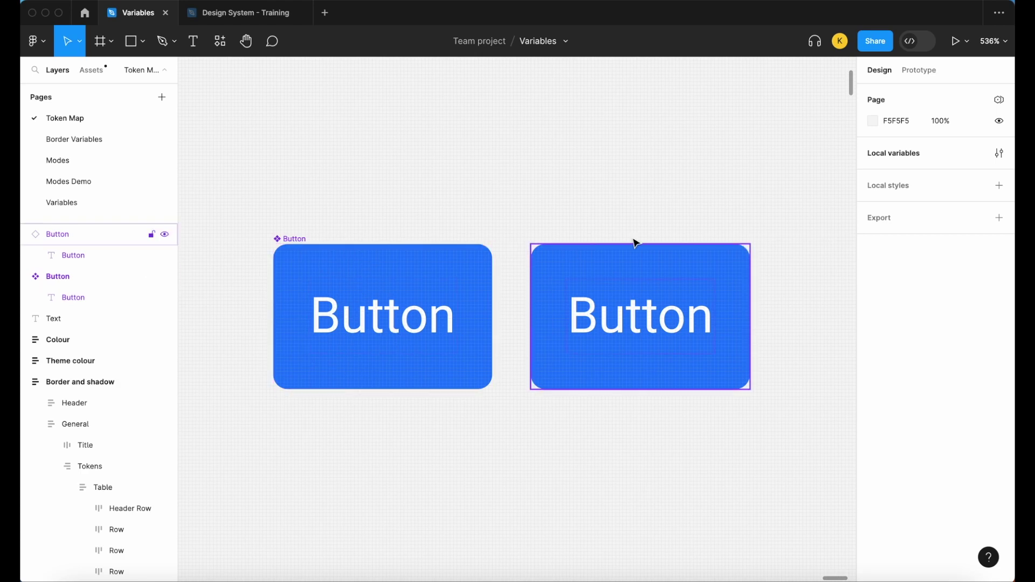
Step: Apply the radius-md variable to the right-hand Button instance's corner radius
left_click(686, 319)
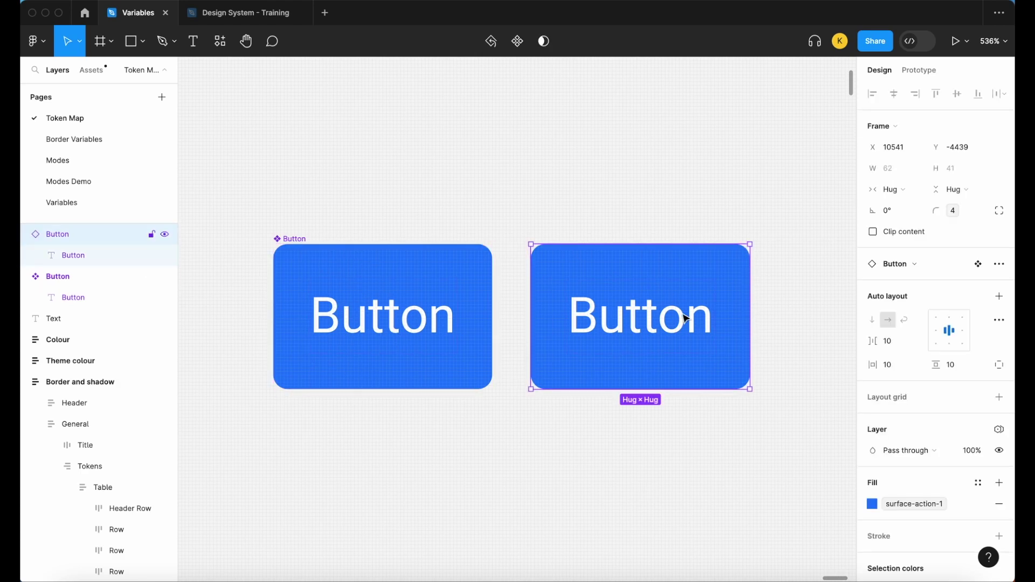
left_click(983, 212)
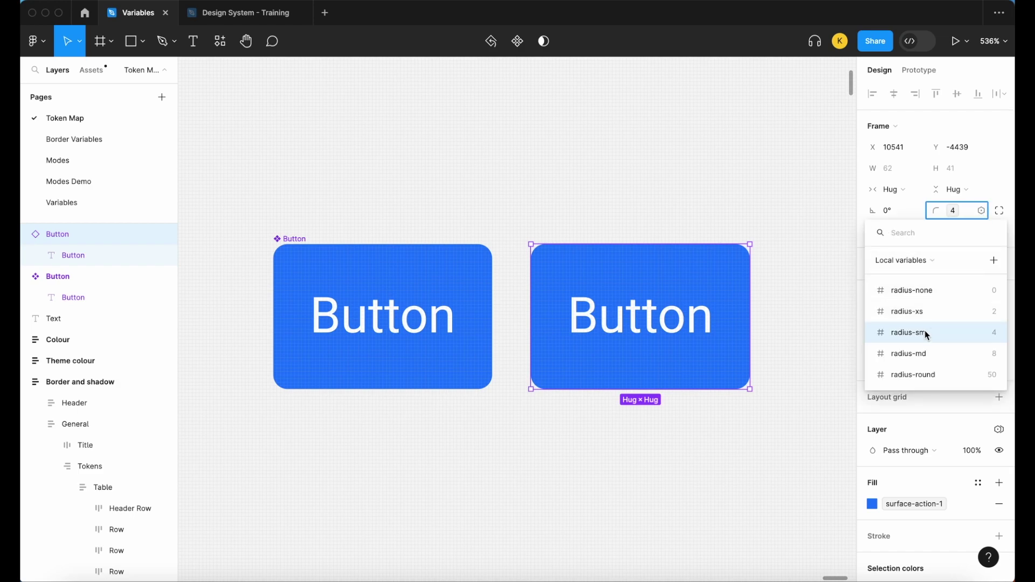
left_click(917, 355)
left_click(812, 324)
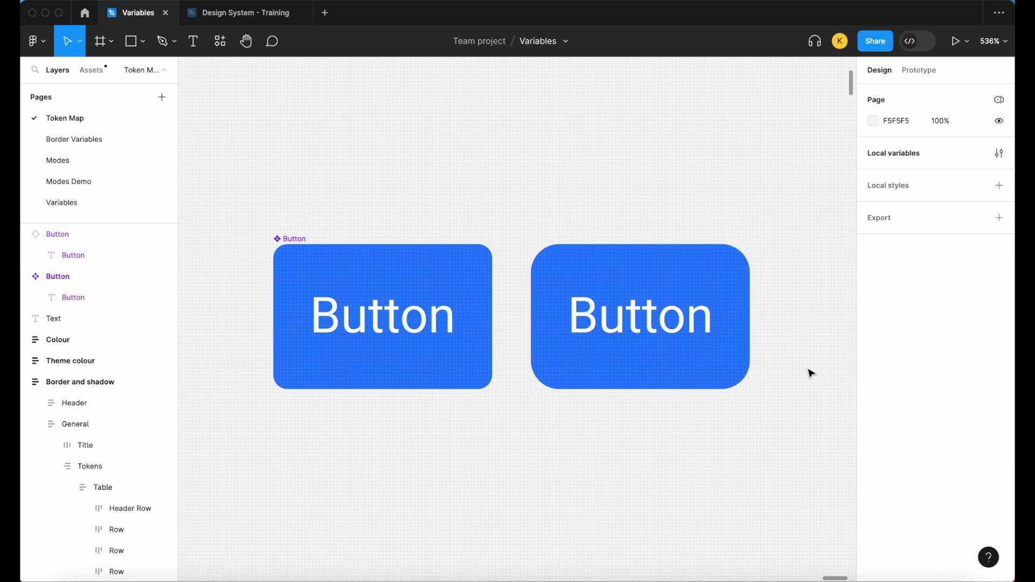
scroll(762, 361, "up", 5)
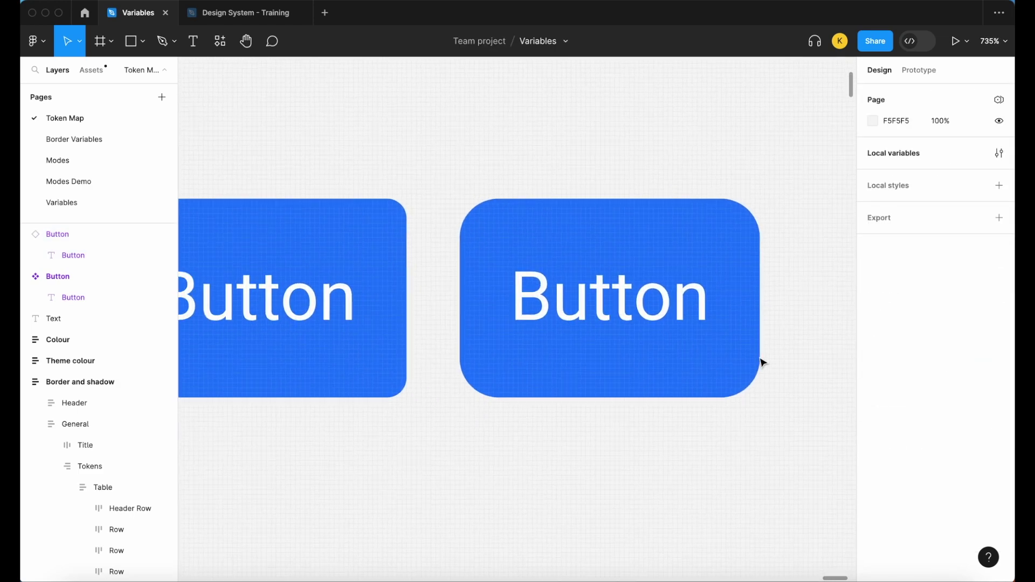
left_click(581, 265)
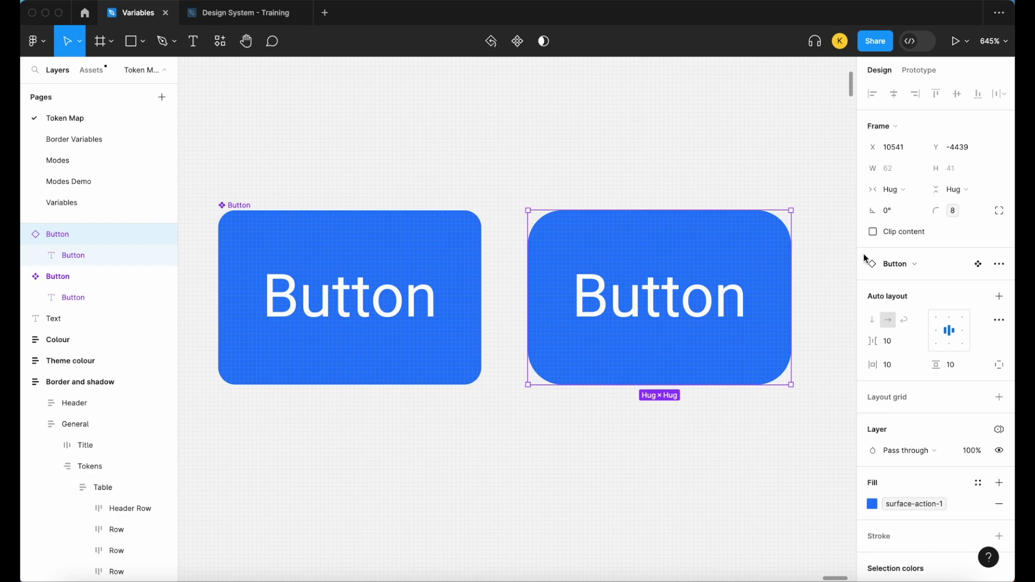
Step: Switch the instance to independent corners: radius-sm top-right, square bottom-left corner
left_click(999, 210)
scroll(734, 313, "right", 2)
scroll(735, 313, "up", 1)
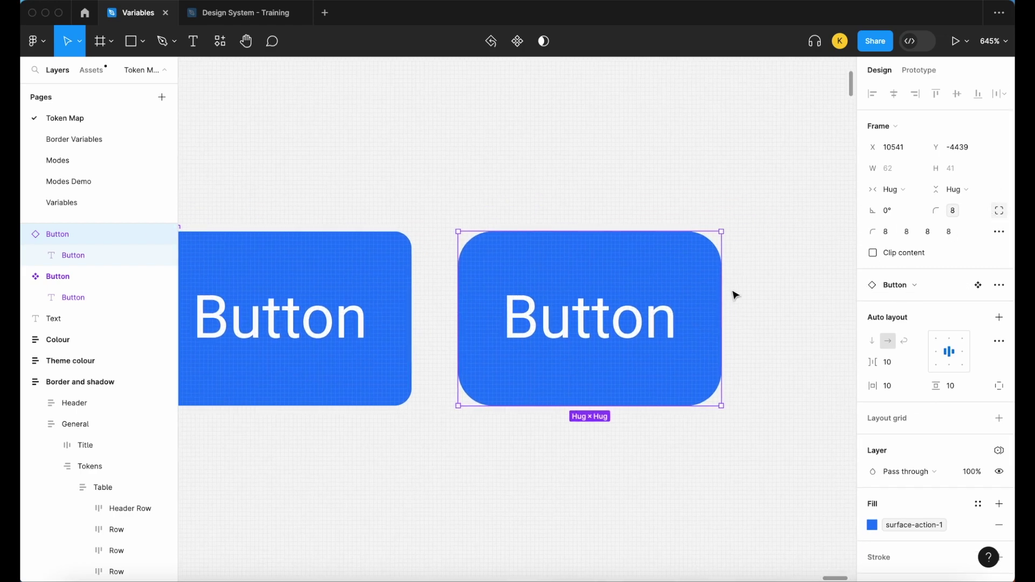
left_click(908, 233)
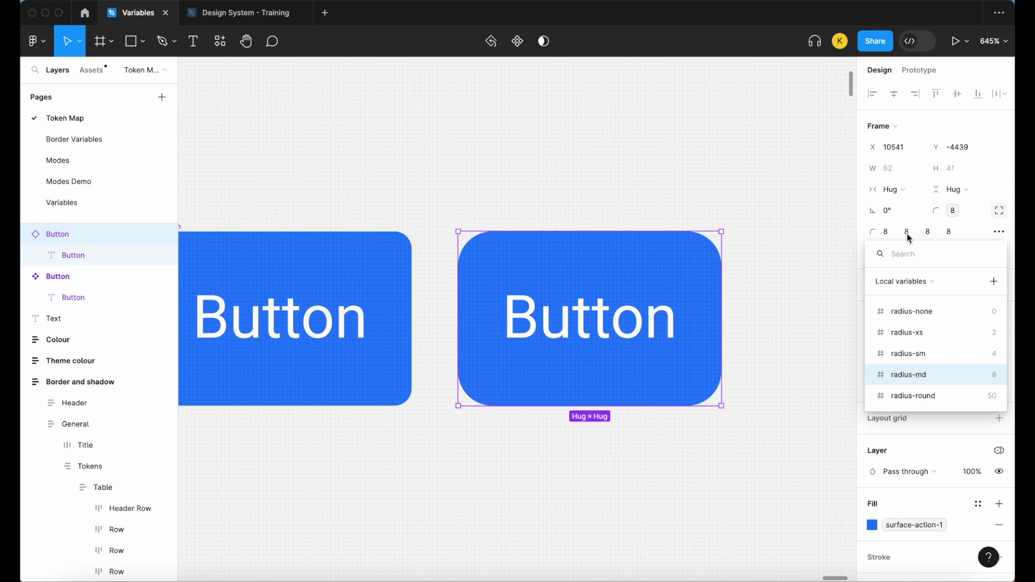
left_click(945, 353)
left_click(953, 236)
left_click(941, 327)
left_click(813, 351)
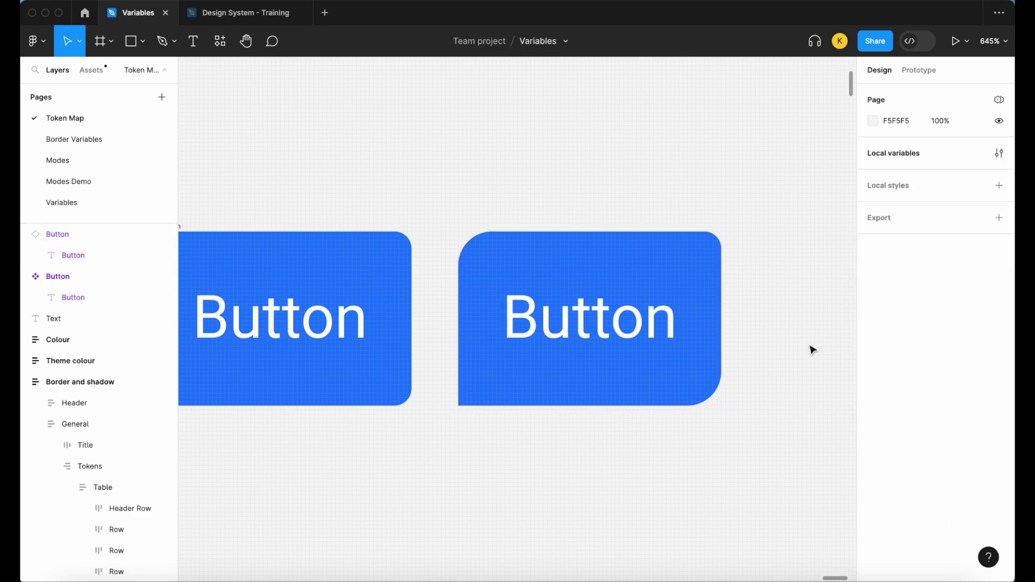
scroll(813, 351, "down", 5)
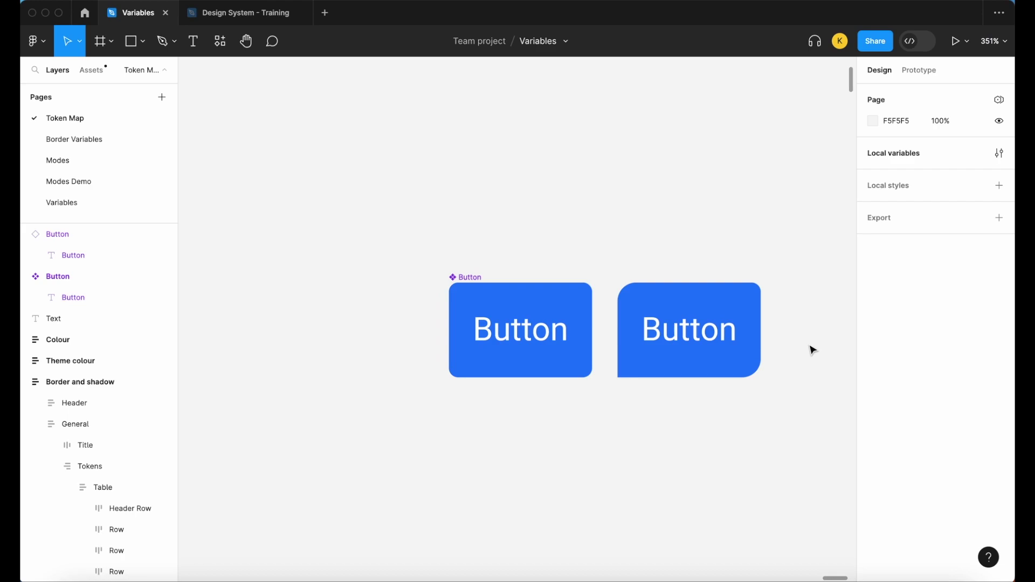
scroll(809, 352, "down", 1)
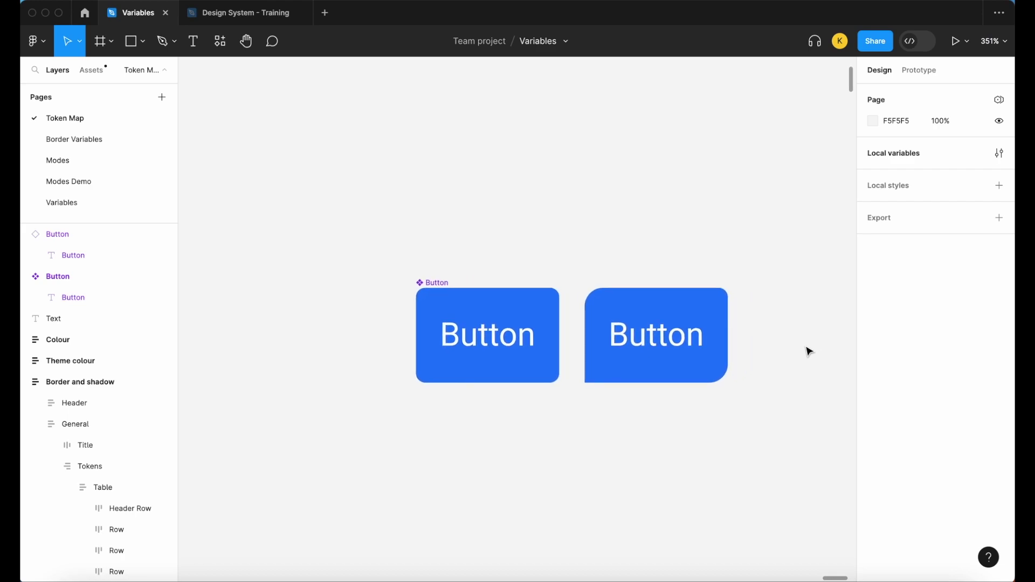